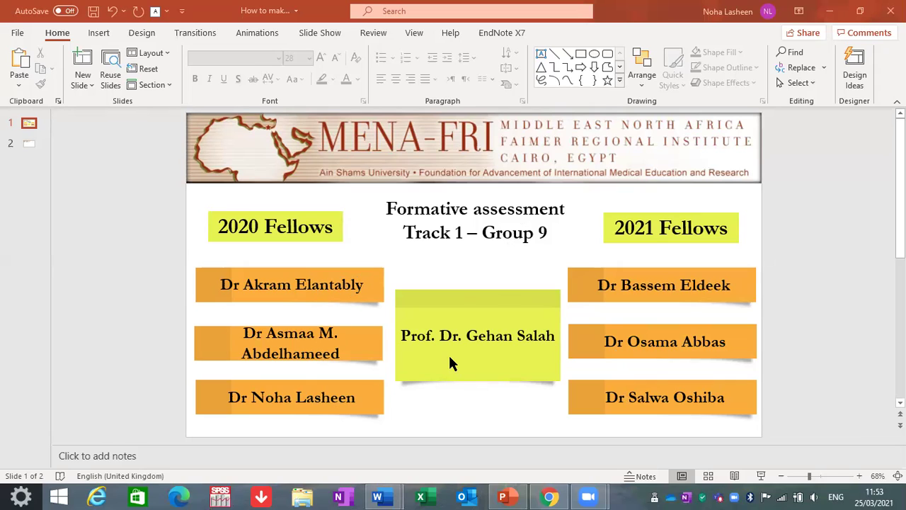
- Open Microsoft Forms from the Office 365 app launcher and reveal the New Form option
left_click(546, 495)
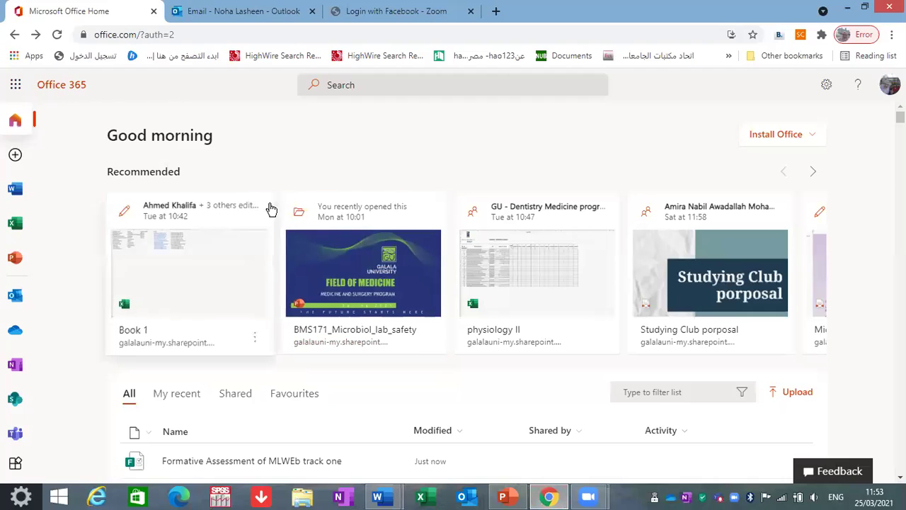
left_click(15, 84)
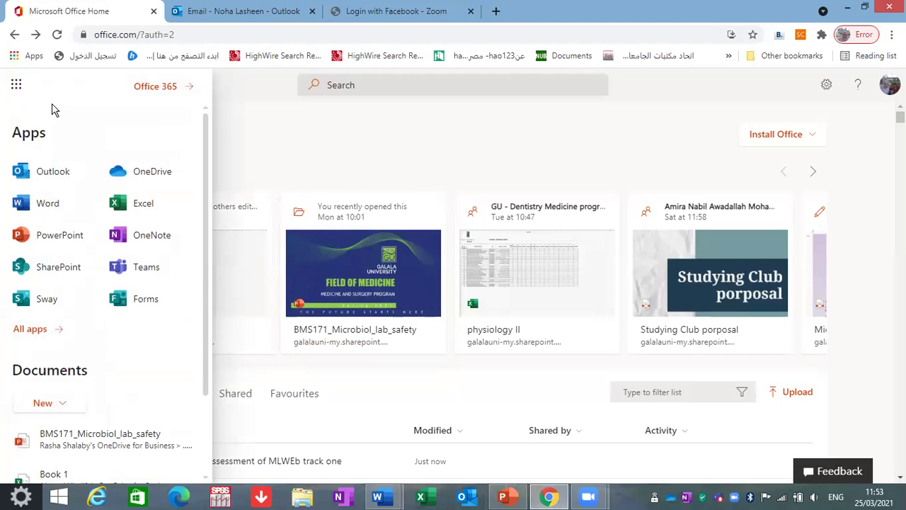
left_click(144, 308)
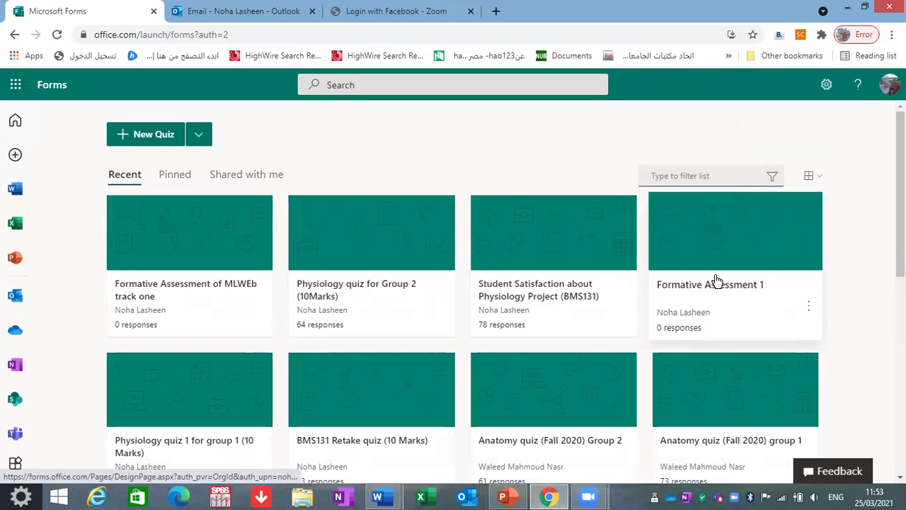
left_click(202, 138)
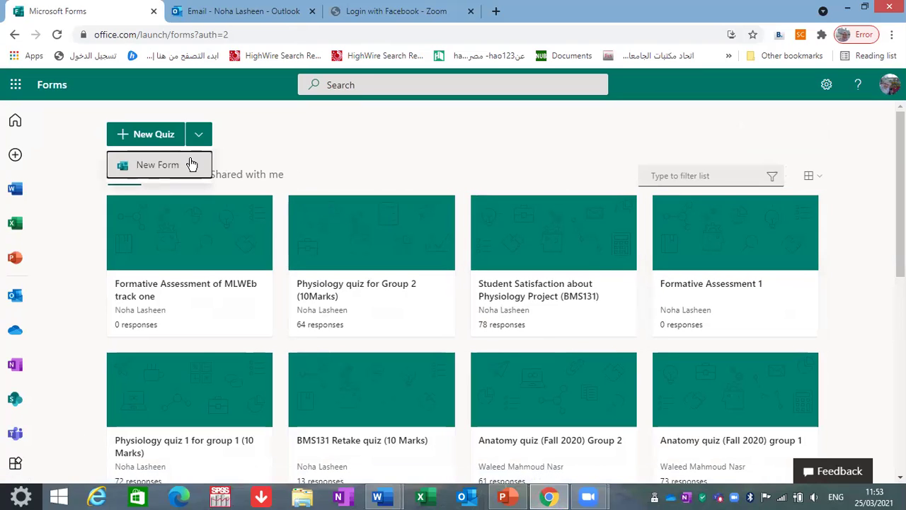
- Create a new form titled 'Formative Assessment test' with the description 'for learning'
left_click(191, 164)
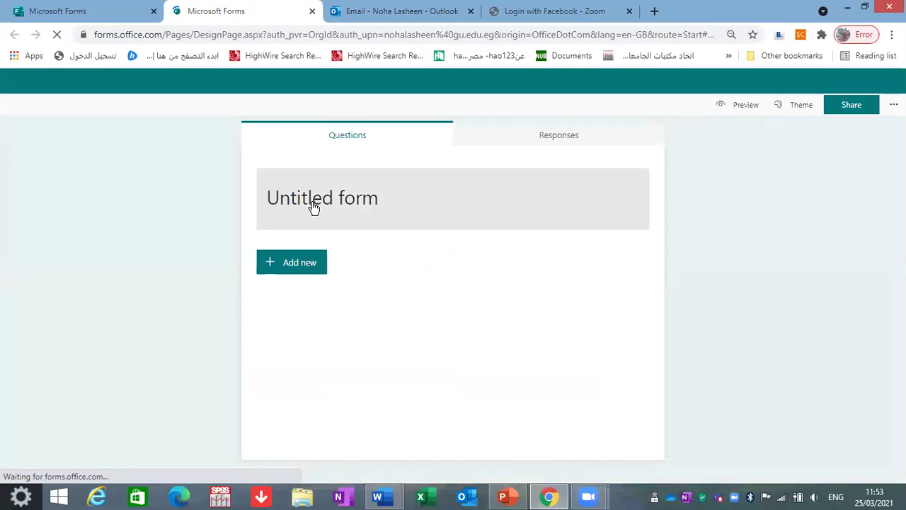
left_click(312, 204)
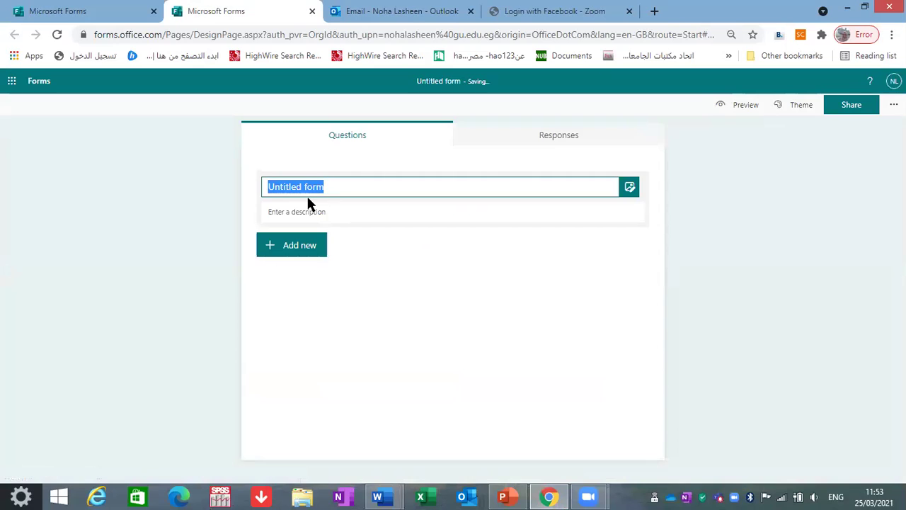
type("Formative Assessment")
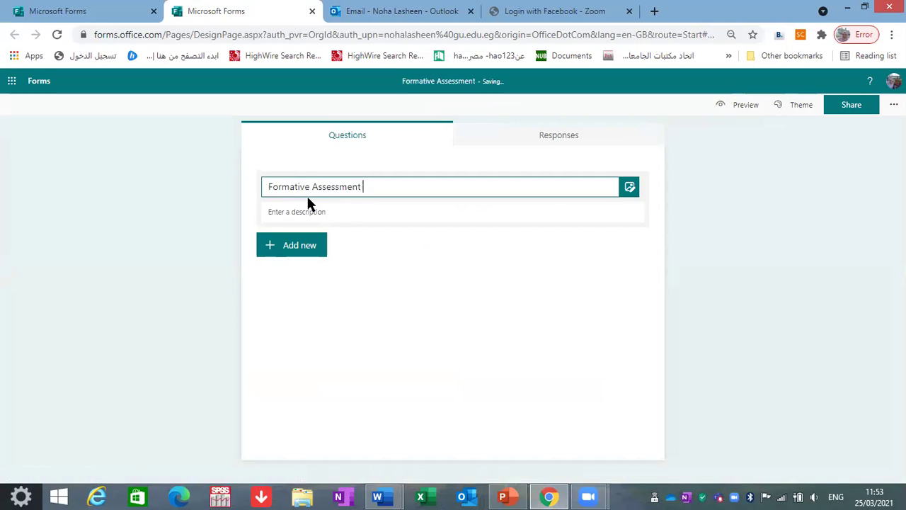
type(" test")
left_click(310, 210)
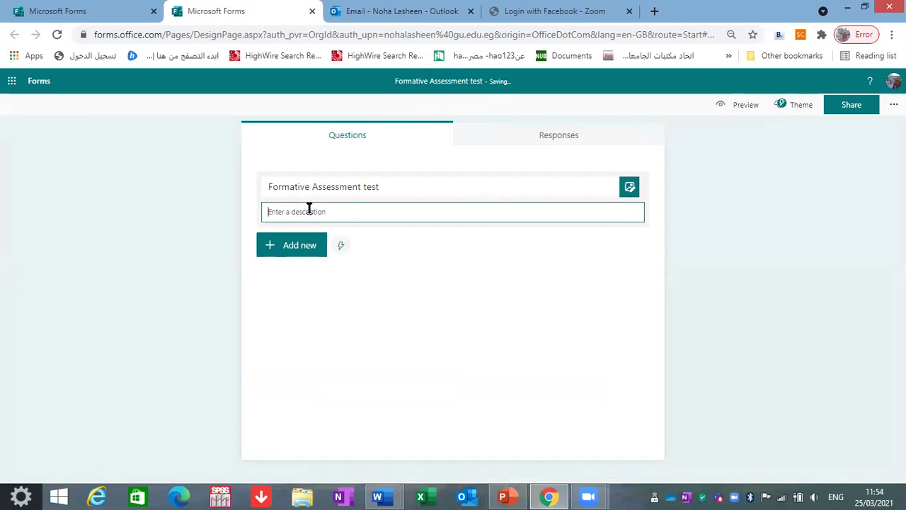
type("for")
type(" learning")
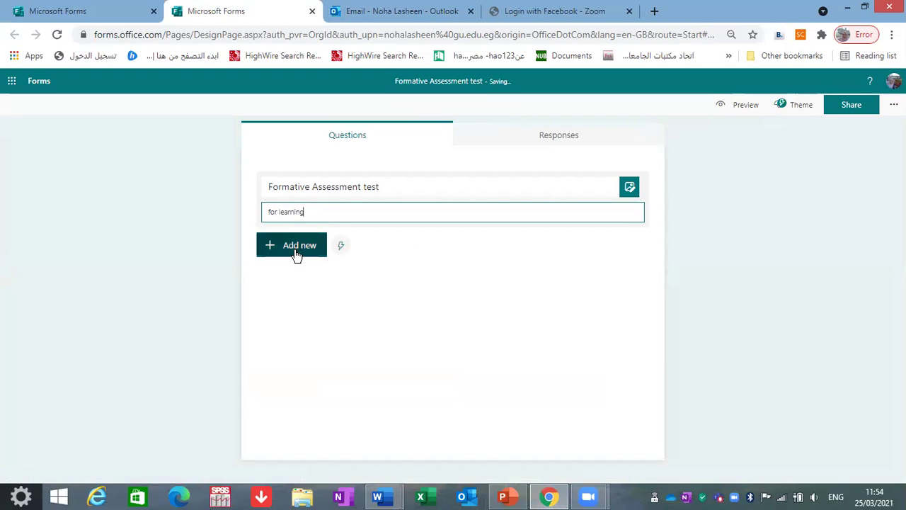
- Add a Choice question as the form's first question, dismissing the recommendation panel
left_click(296, 254)
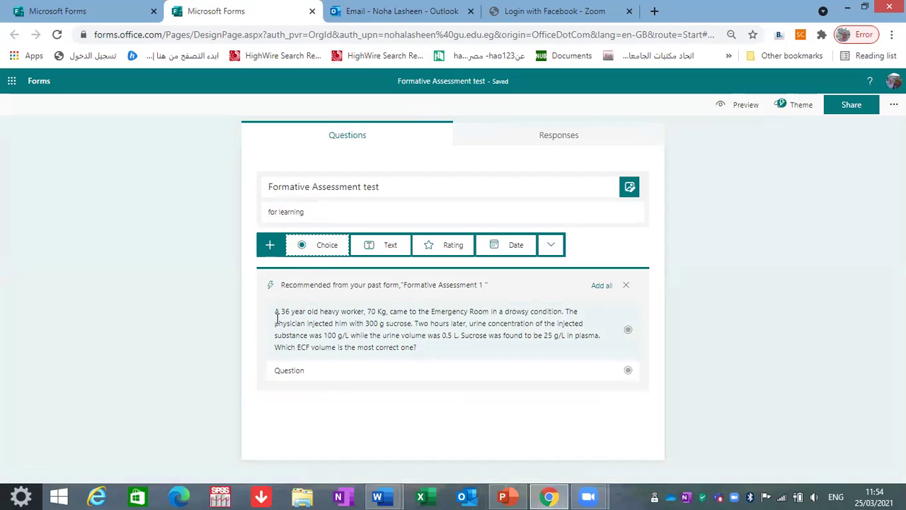
left_click(325, 334)
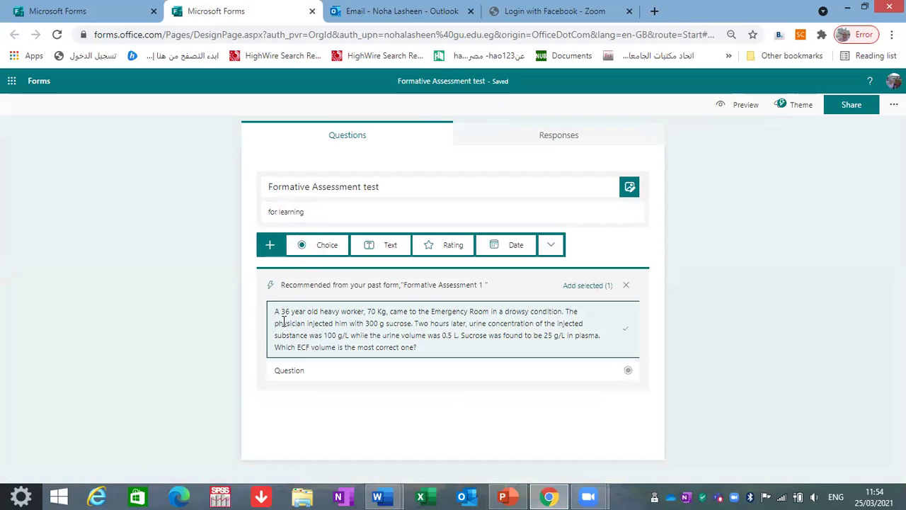
left_click(626, 286)
left_click(330, 245)
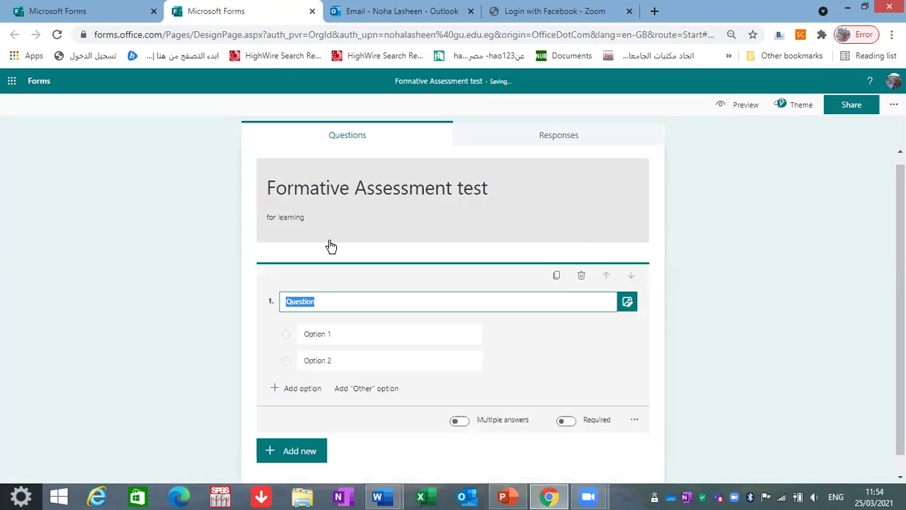
right_click(319, 301)
key("Escape")
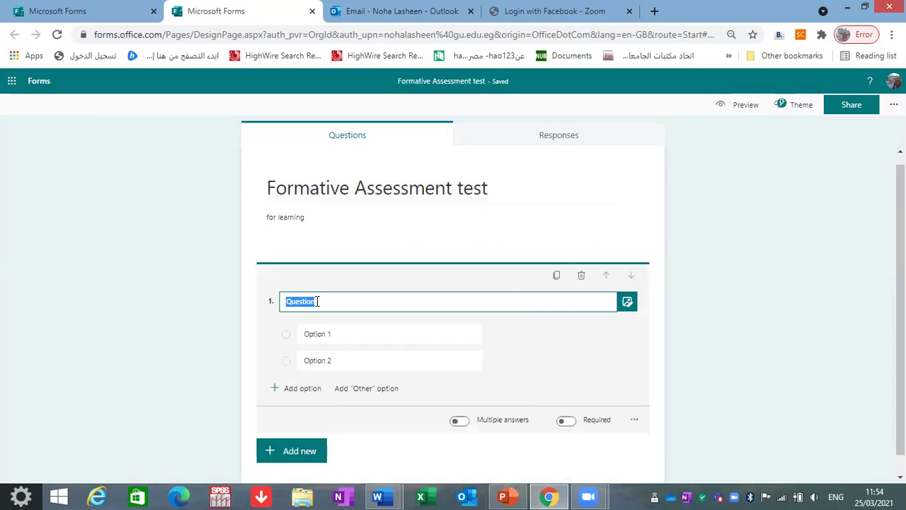
- Copy question 3's text from the Formative Exam 2 (BMS131) Word document and return to the form
left_click(384, 498)
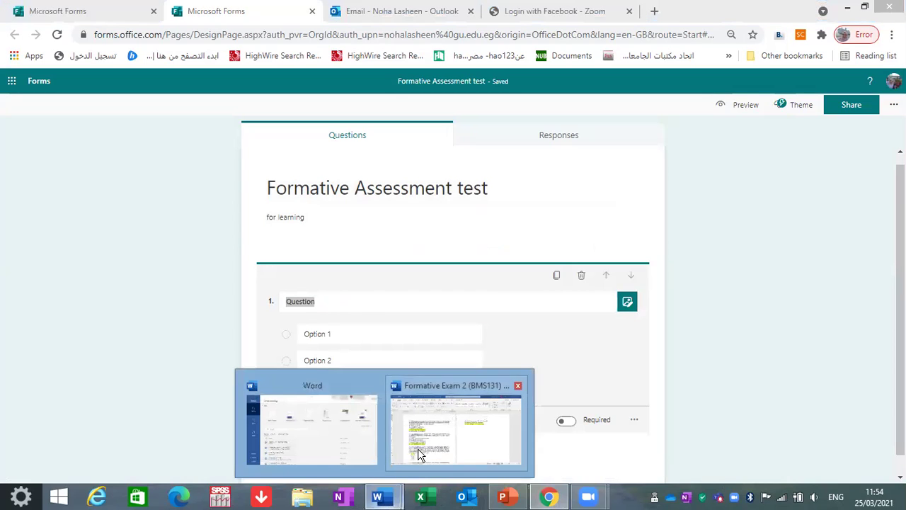
left_click(421, 445)
left_click_drag(139, 360, 263, 399)
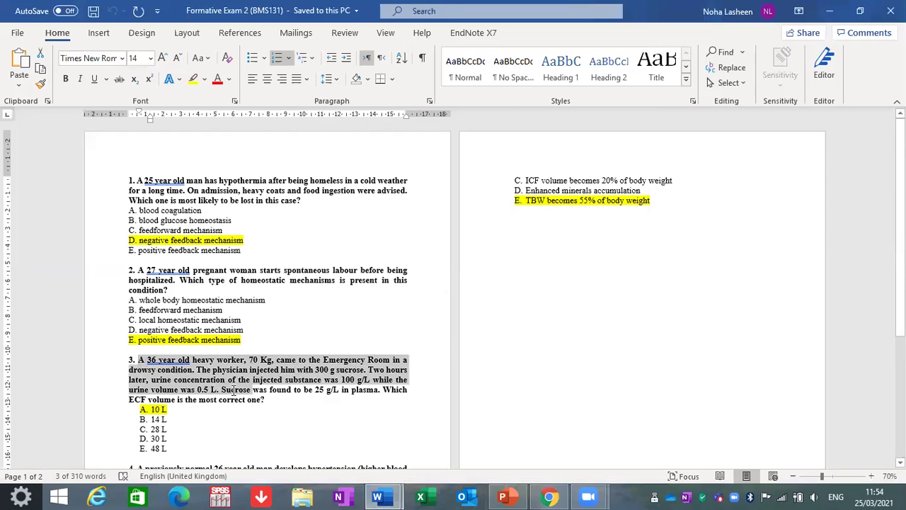
right_click(239, 382)
left_click(276, 196)
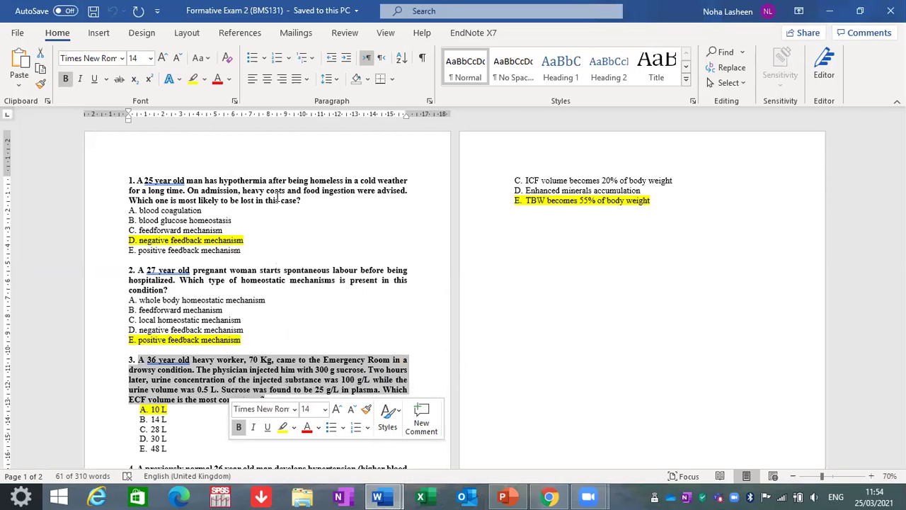
left_click(548, 498)
- Paste the copied sucrose case into question 1 and add three more answer options
right_click(327, 304)
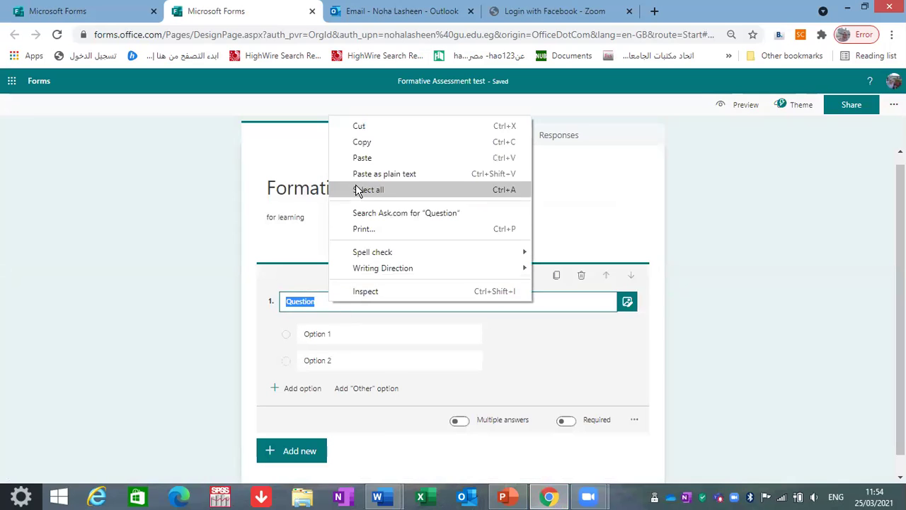
left_click(358, 157)
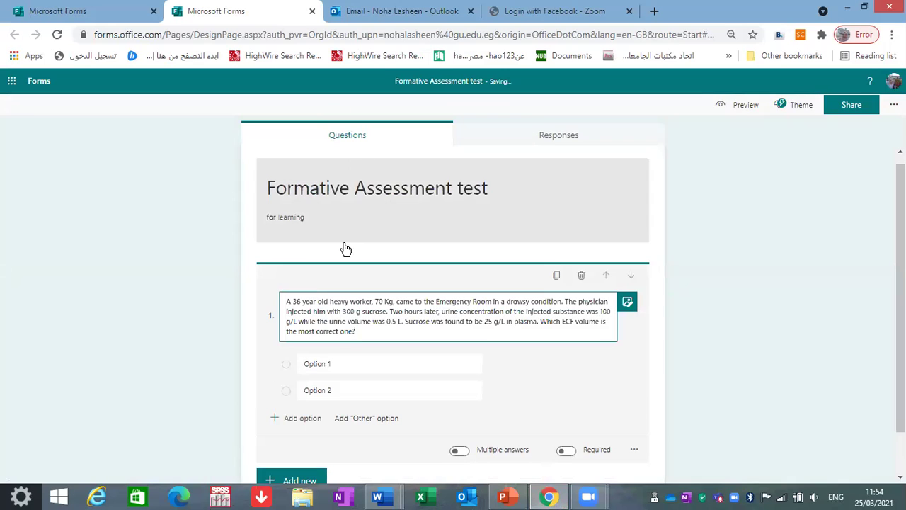
left_click(279, 418)
left_click(279, 446)
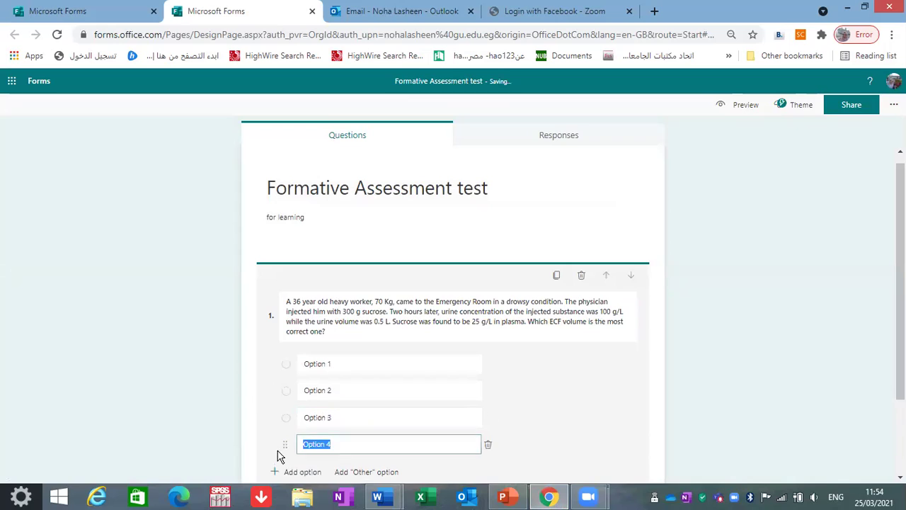
left_click(278, 471)
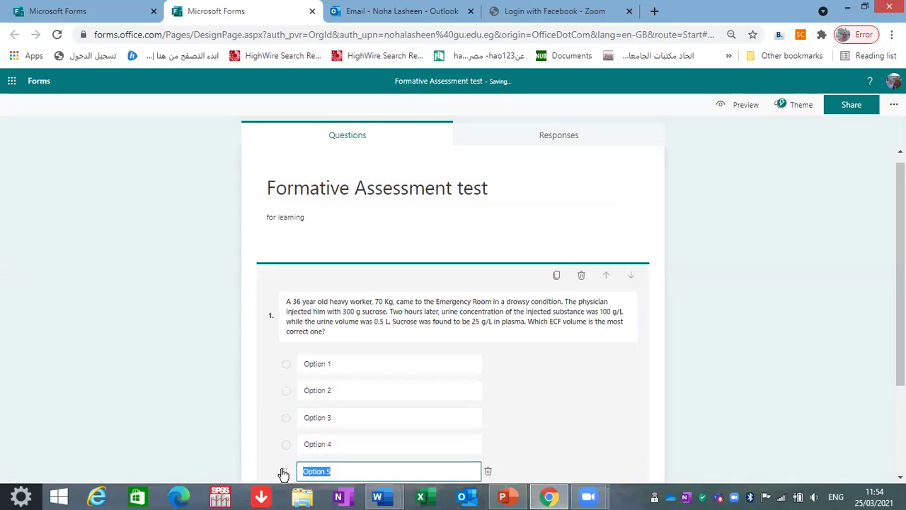
- Set the first two answer choices to 10 L and 2 L
left_click(337, 364)
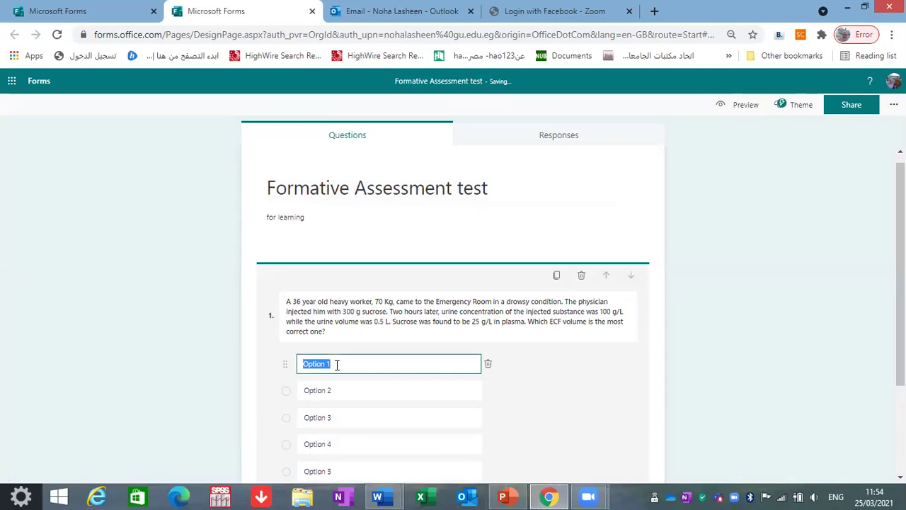
left_click(337, 364)
key("BackSpace")
key("BackSpace")
key("BackSpace")
type("10")
left_click(338, 387)
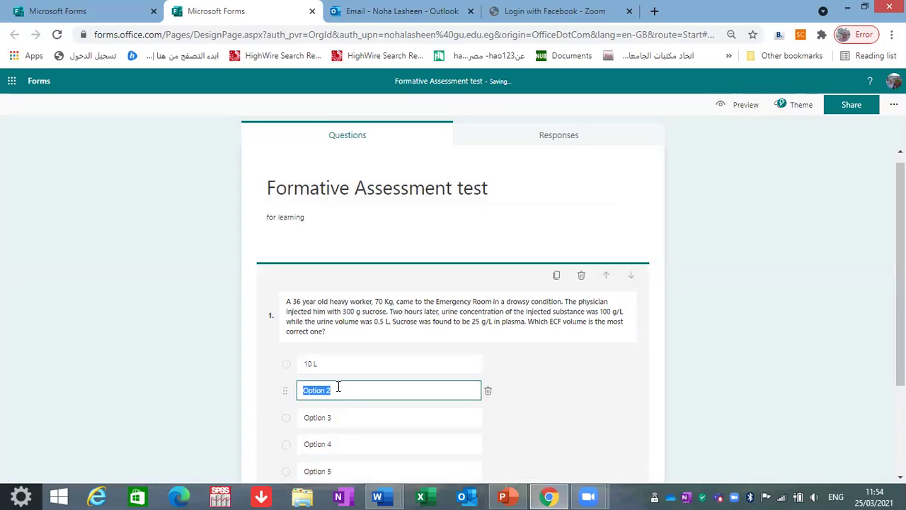
type("2 L")
- Set the remaining three answer choices to 5 L, 7 L and 9 L
left_click(334, 417)
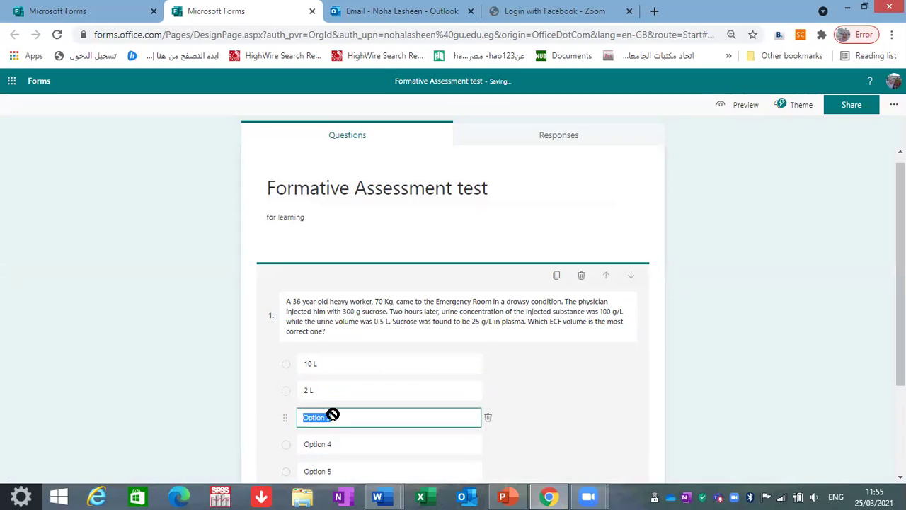
type("%")
key("BackSpace")
type("5")
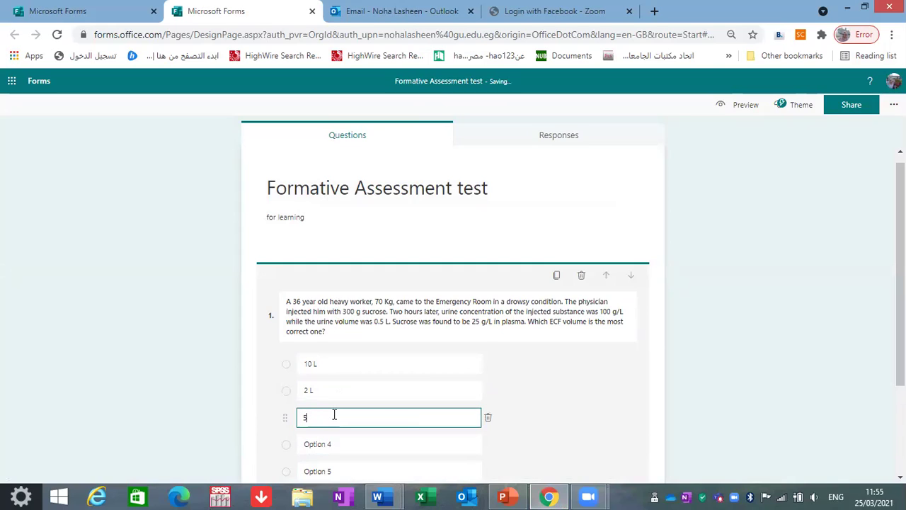
type(" L")
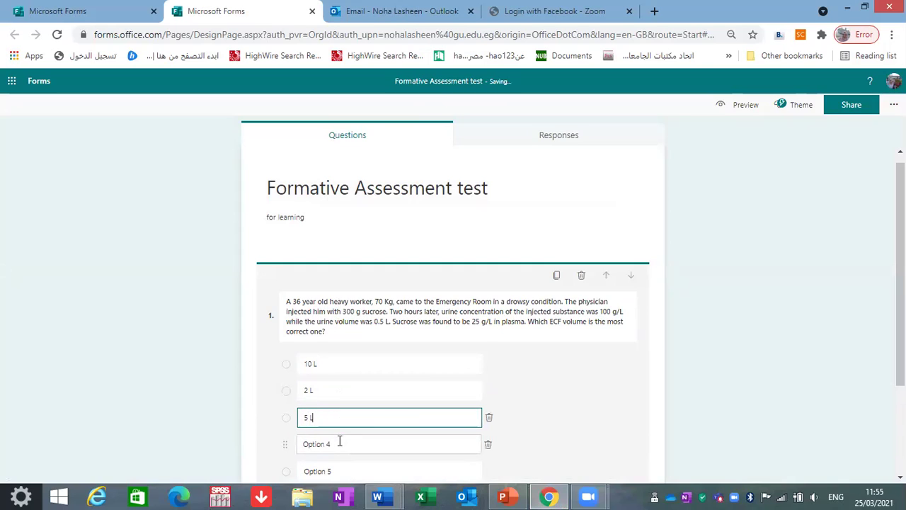
left_click(337, 444)
type("7 L")
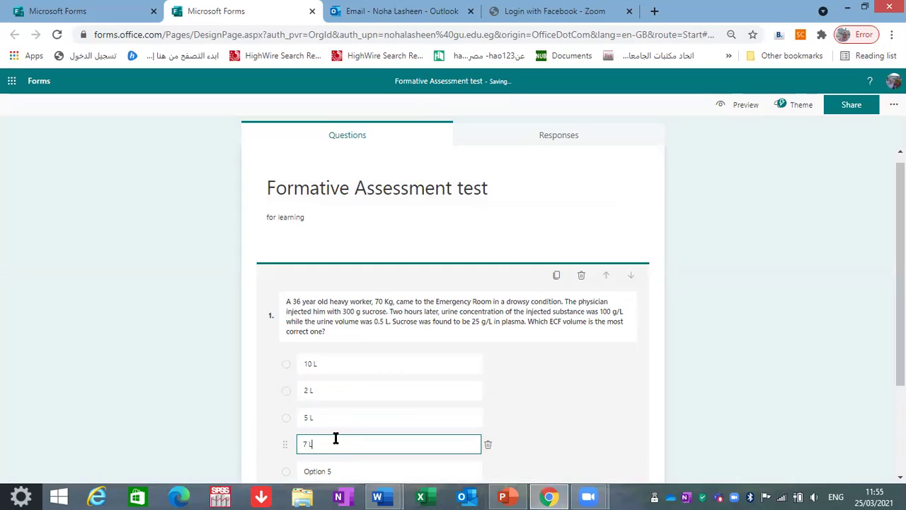
left_click(336, 466)
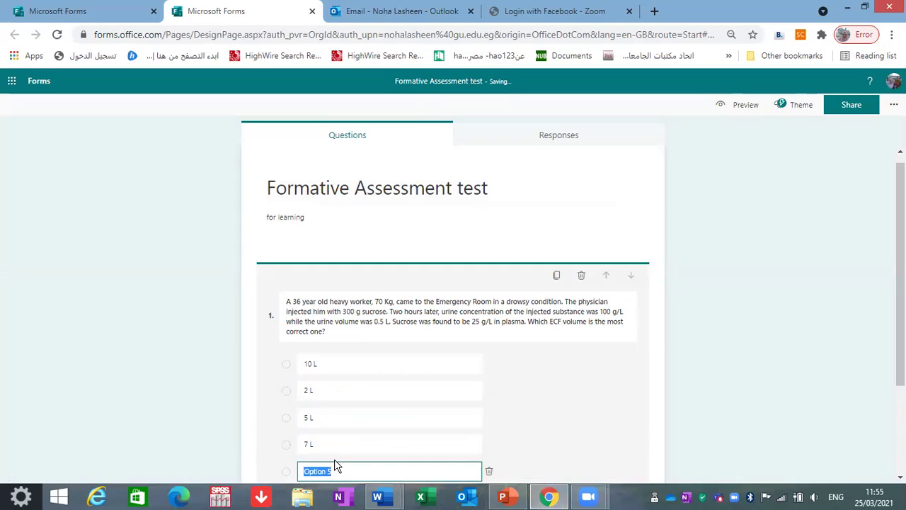
type("9 ")
type("L")
left_click(884, 283)
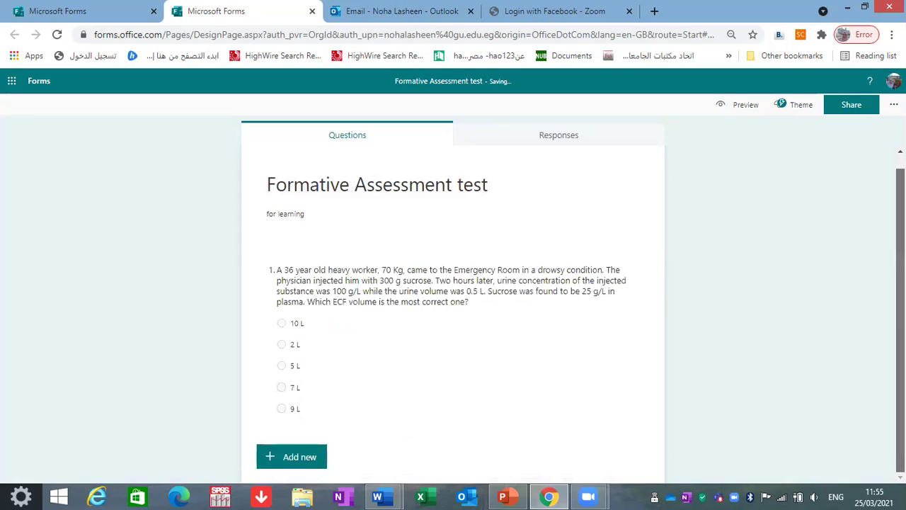
- Switch question 1's Required toggle on and back off, then check its extra settings
left_click(419, 381)
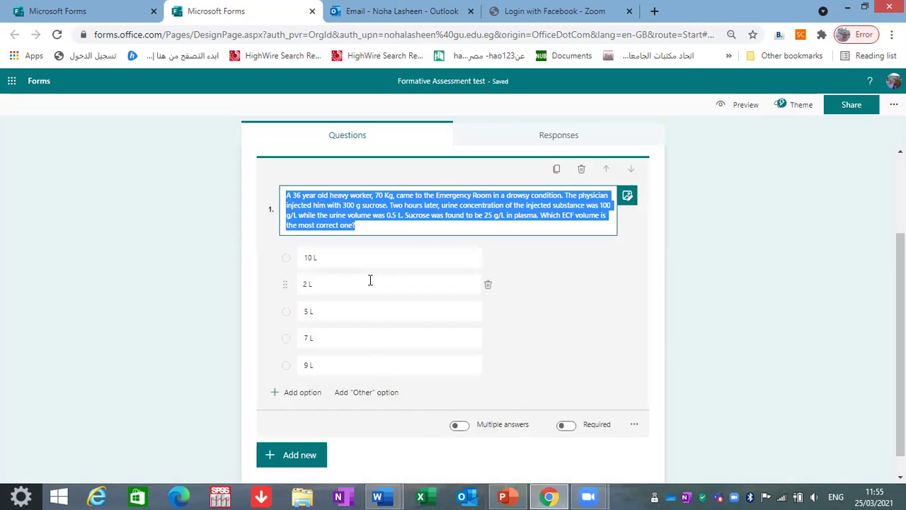
mouse_move(366, 364)
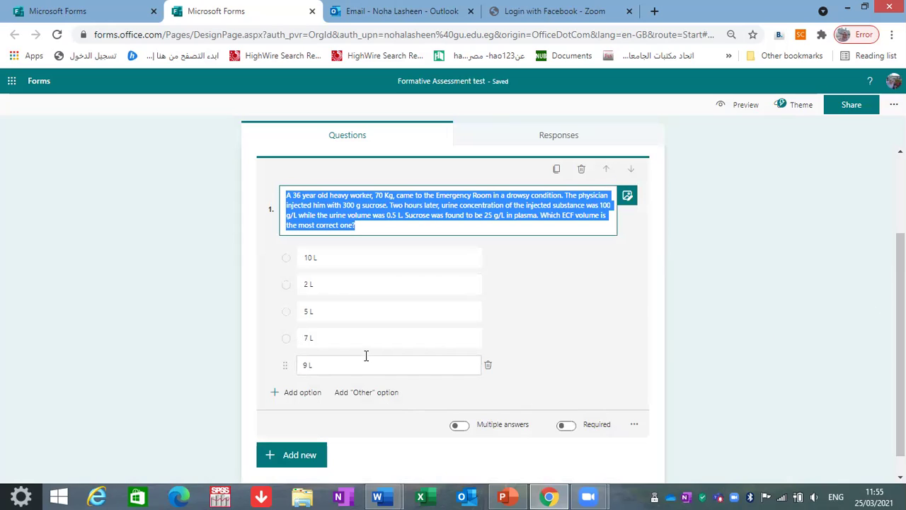
left_click(567, 426)
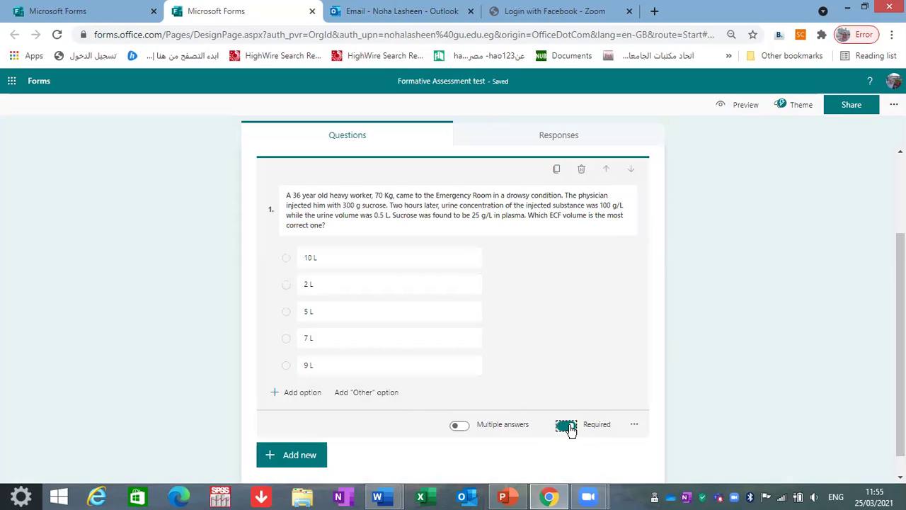
left_click(561, 429)
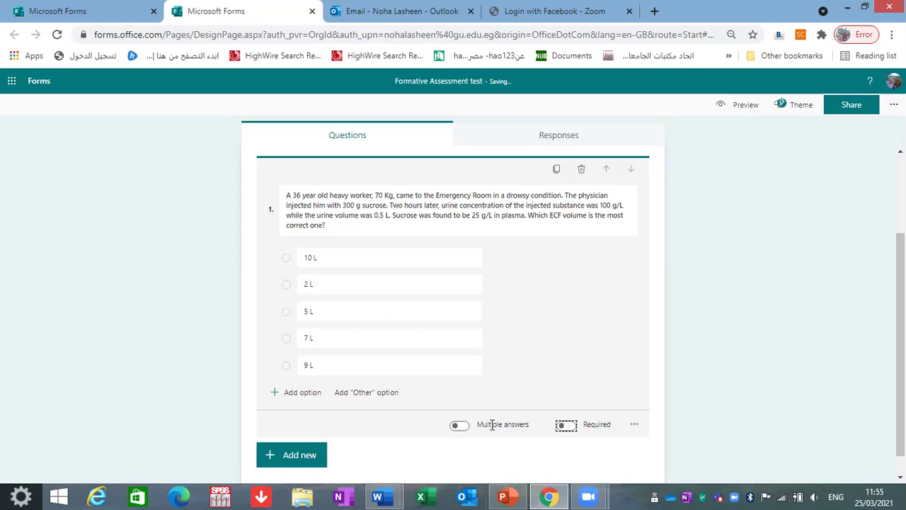
left_click(632, 426)
mouse_move(323, 284)
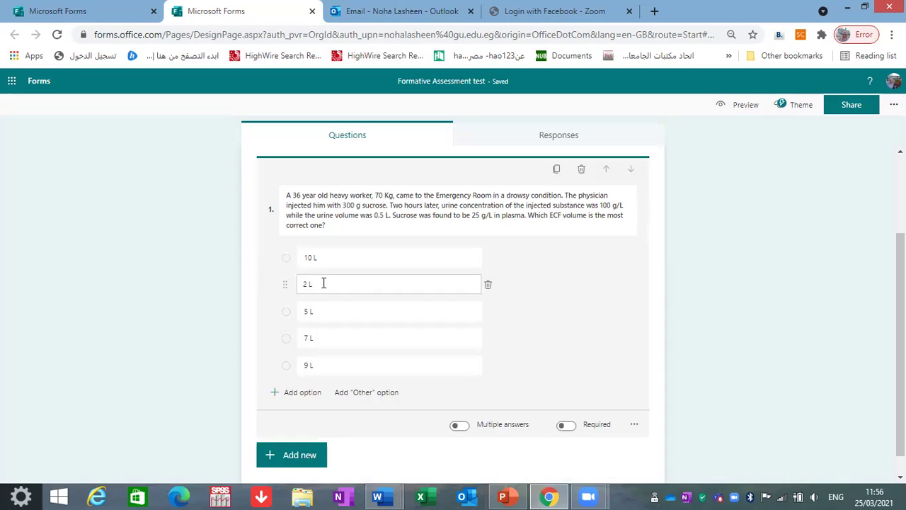
left_click(635, 424)
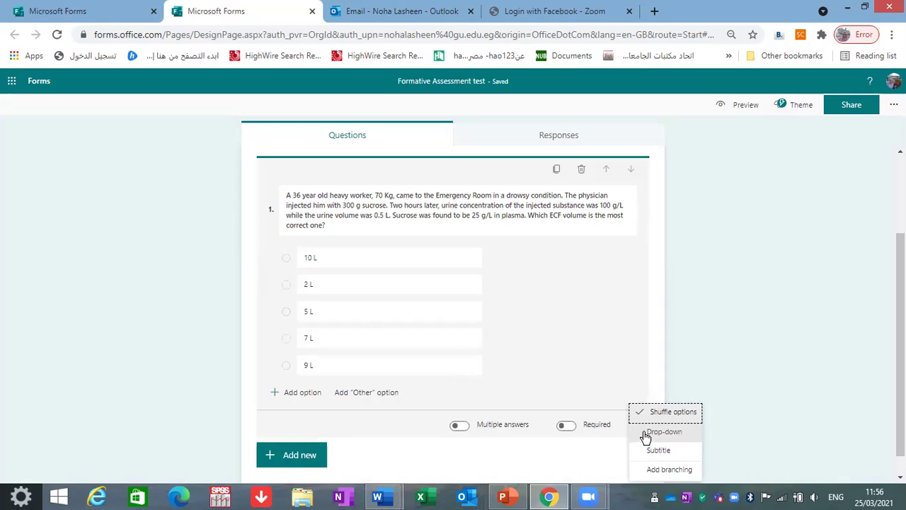
left_click(641, 431)
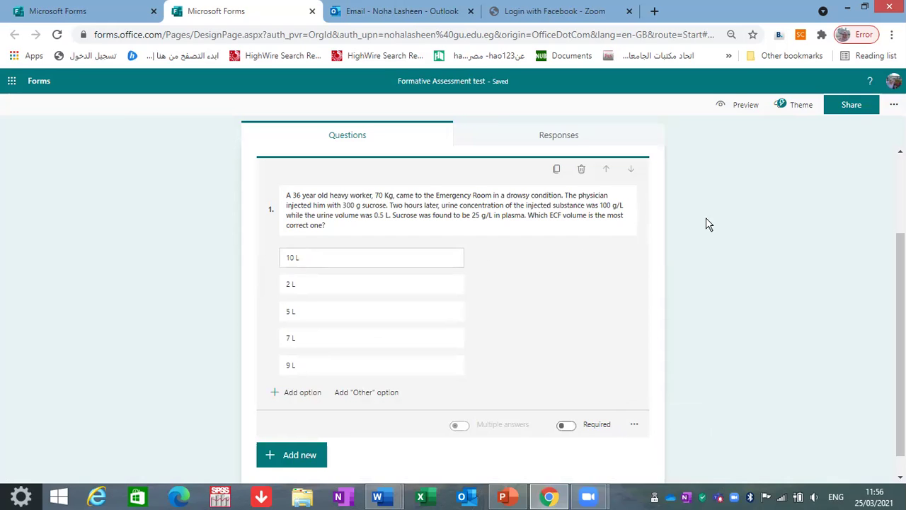
left_click(738, 105)
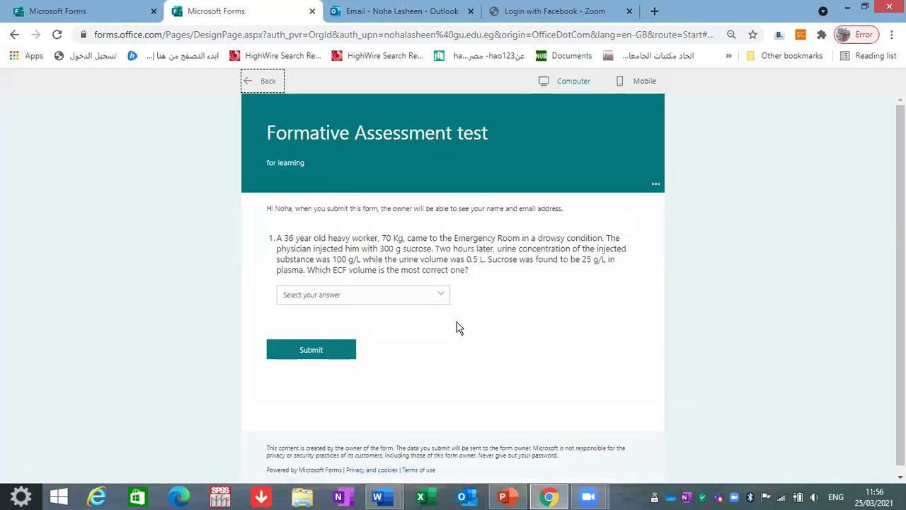
left_click(442, 296)
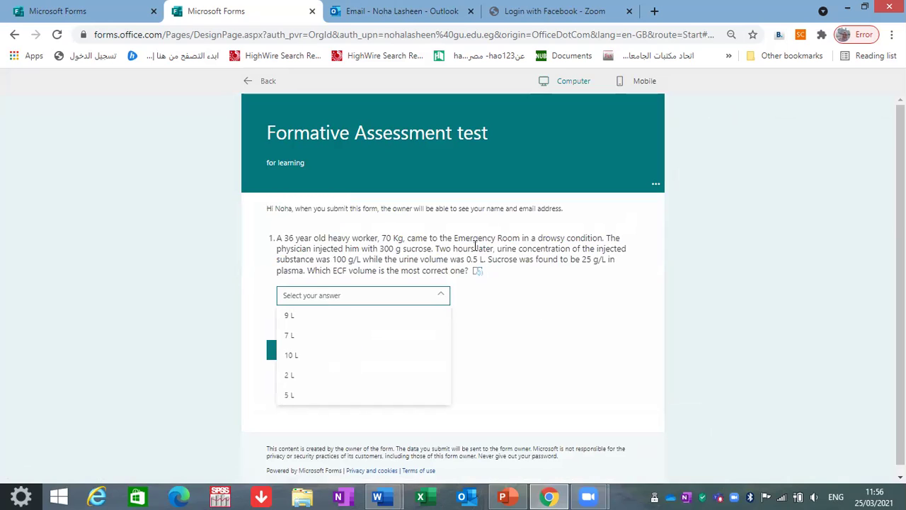
left_click(260, 80)
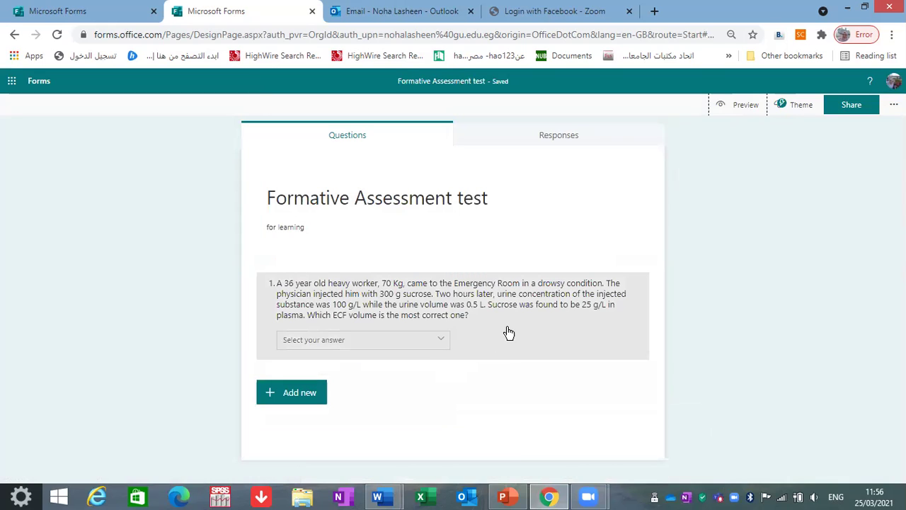
left_click(504, 327)
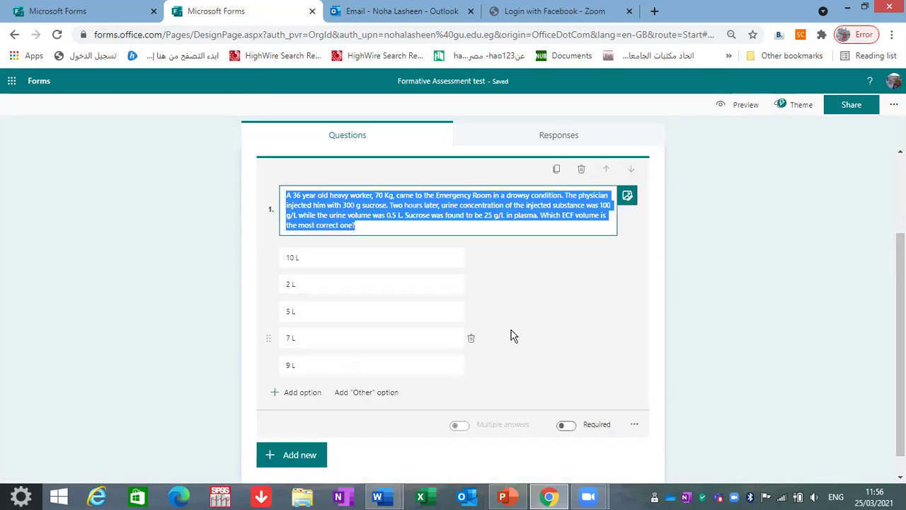
left_click(634, 425)
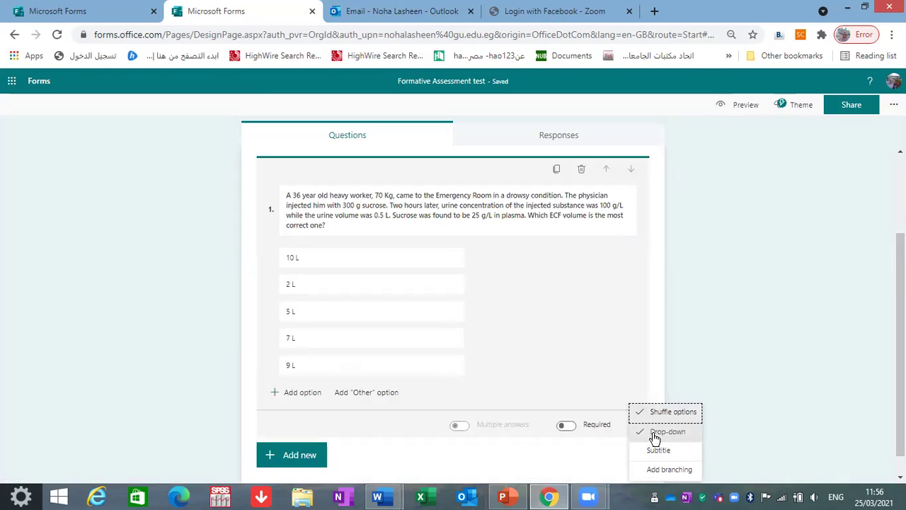
left_click(655, 435)
left_click(635, 426)
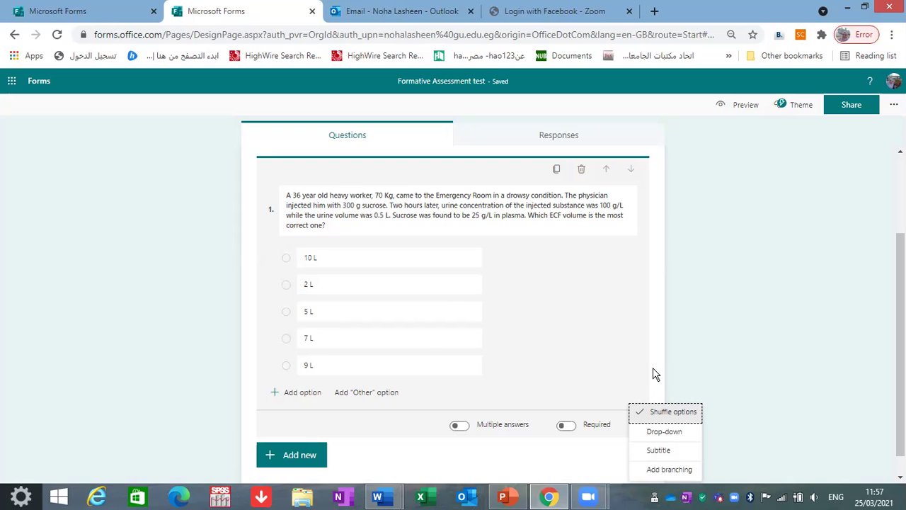
mouse_move(388, 257)
left_click(424, 257)
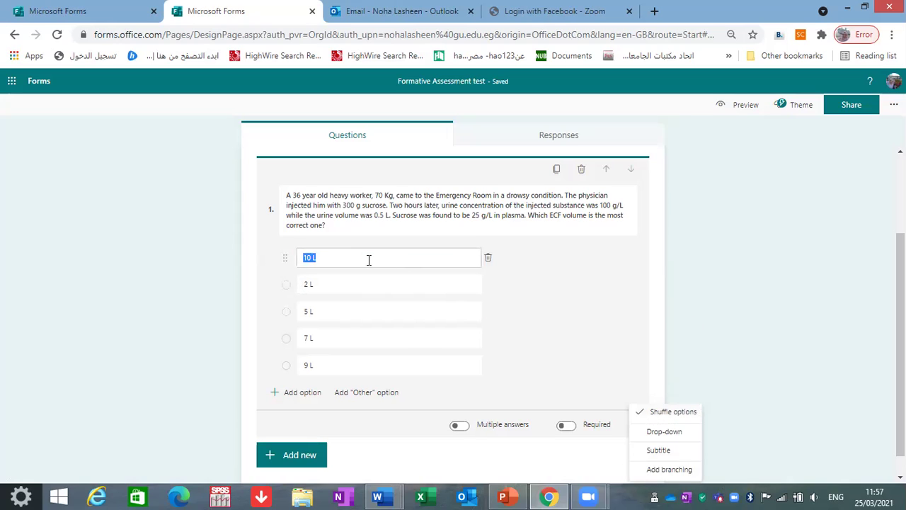
left_click(329, 257)
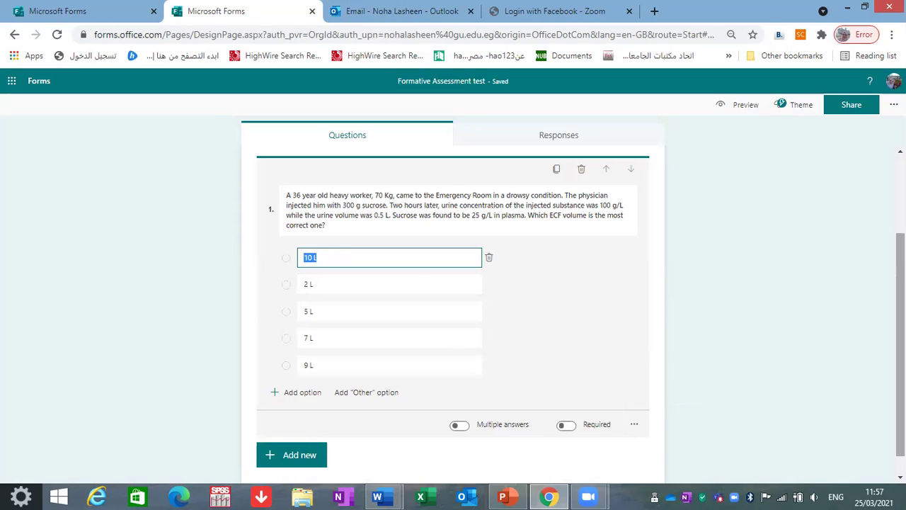
left_click_drag(900, 339, 901, 234)
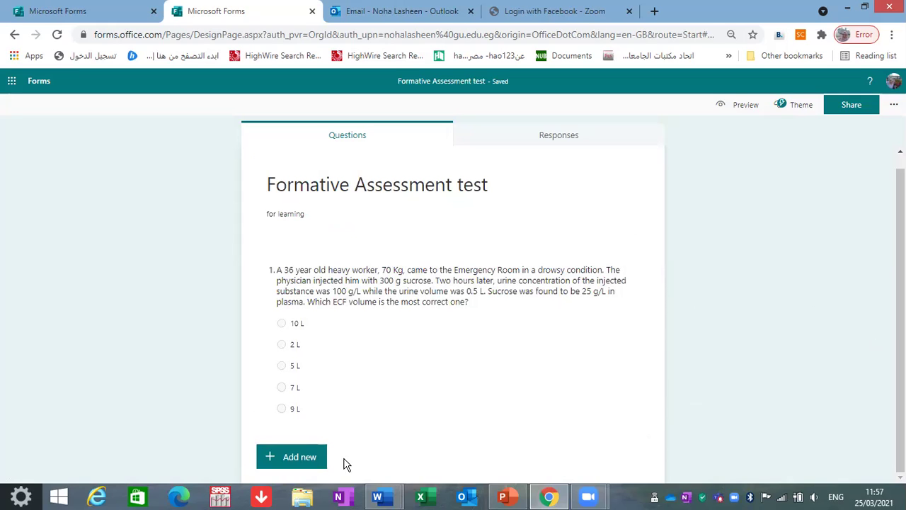
- Add a long-answer text question 'Mention different components of Body fluids?', correcting the spelling of 'components'
left_click(311, 459)
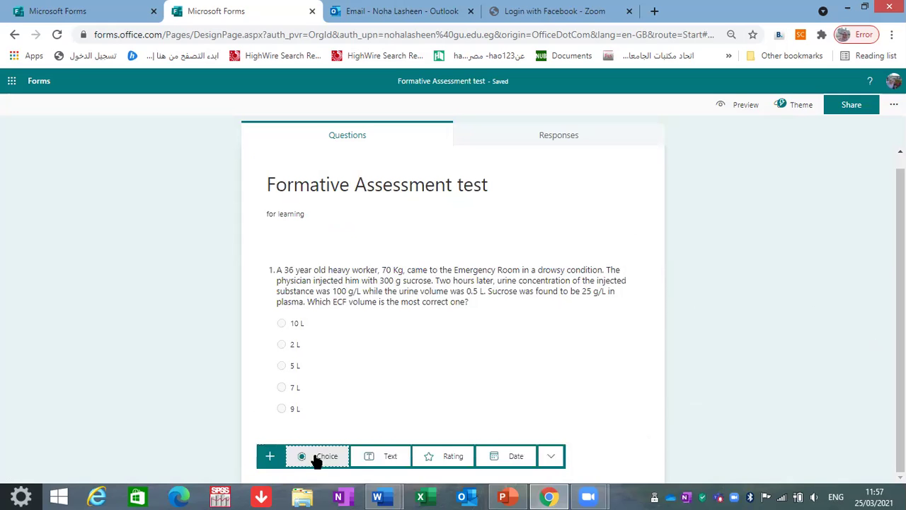
left_click(386, 456)
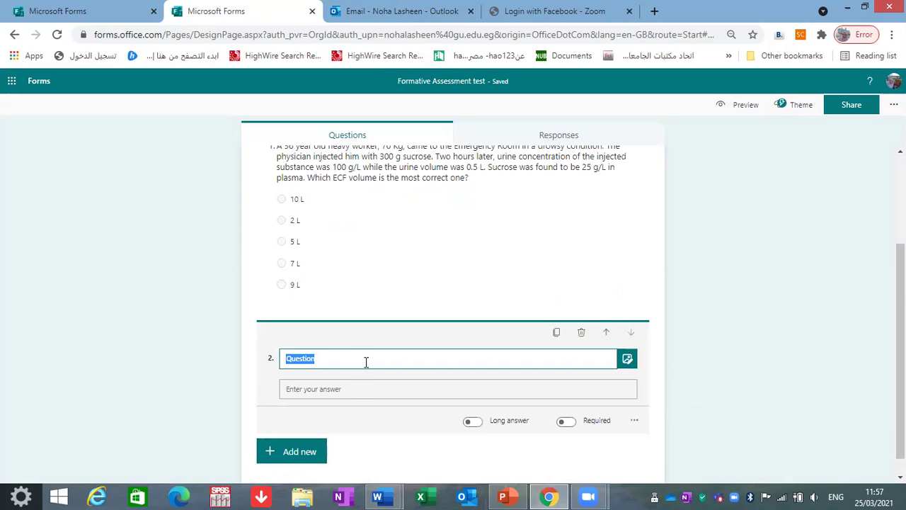
type("Me")
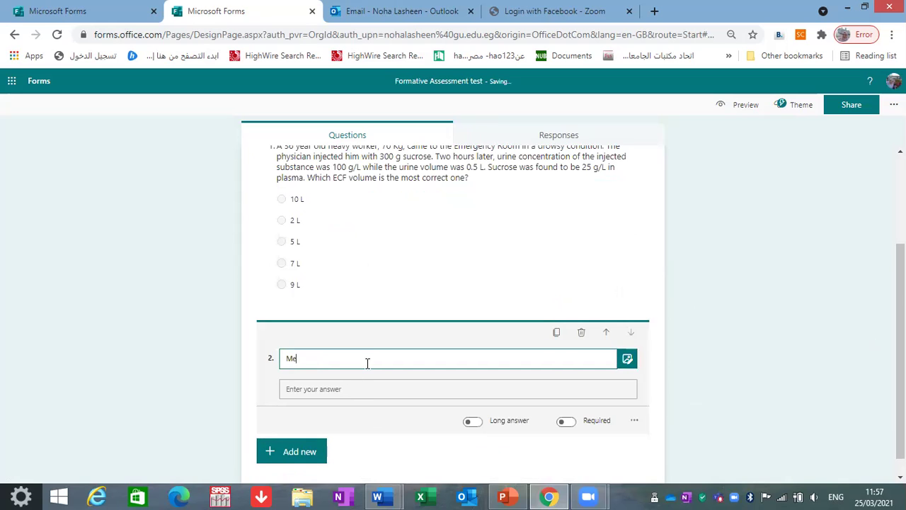
type("ntion")
type(" different o")
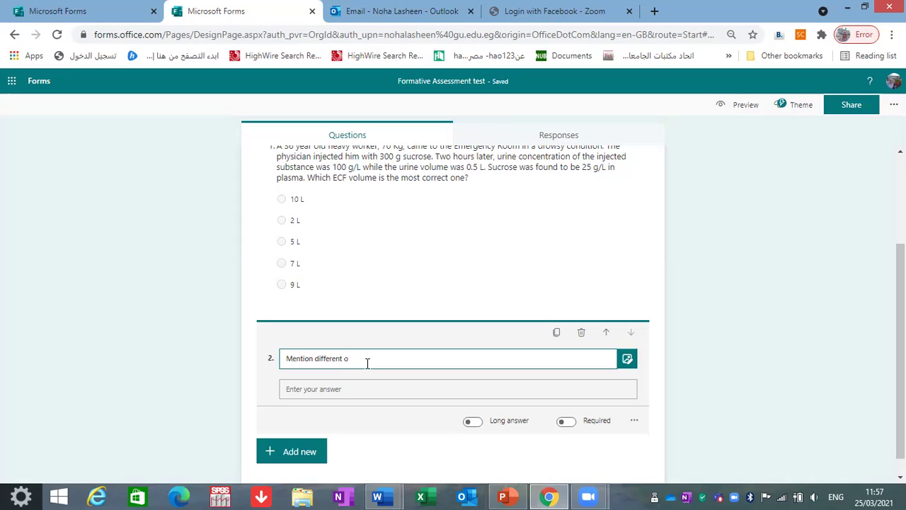
key("BackSpace")
type("comme")
type("nents of Body fluids?")
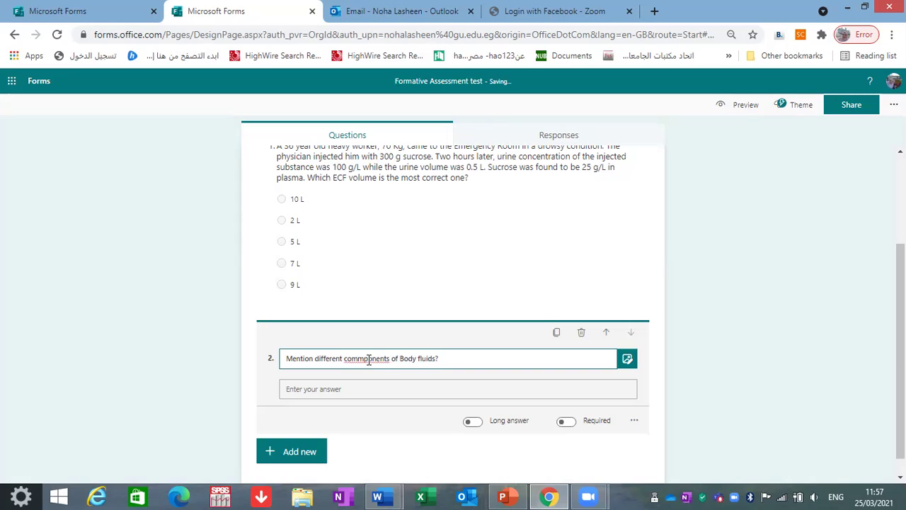
right_click(369, 358)
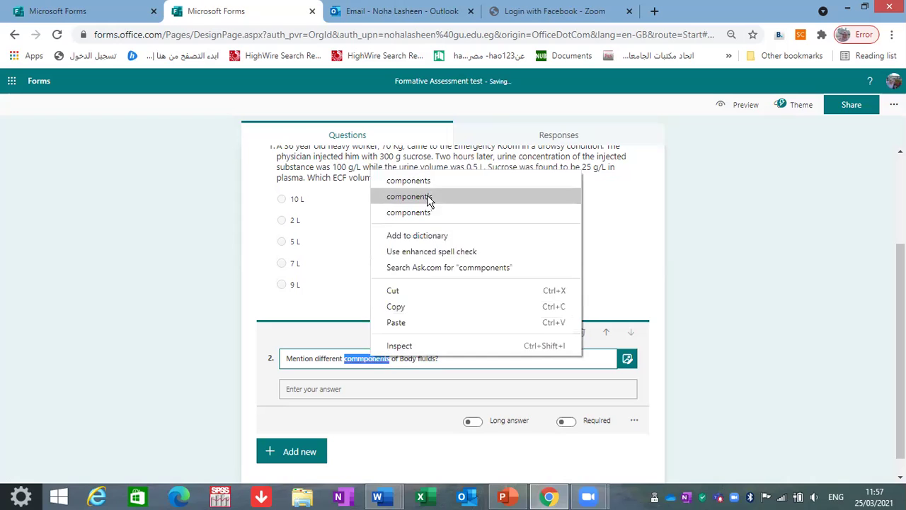
left_click(427, 181)
left_click(379, 388)
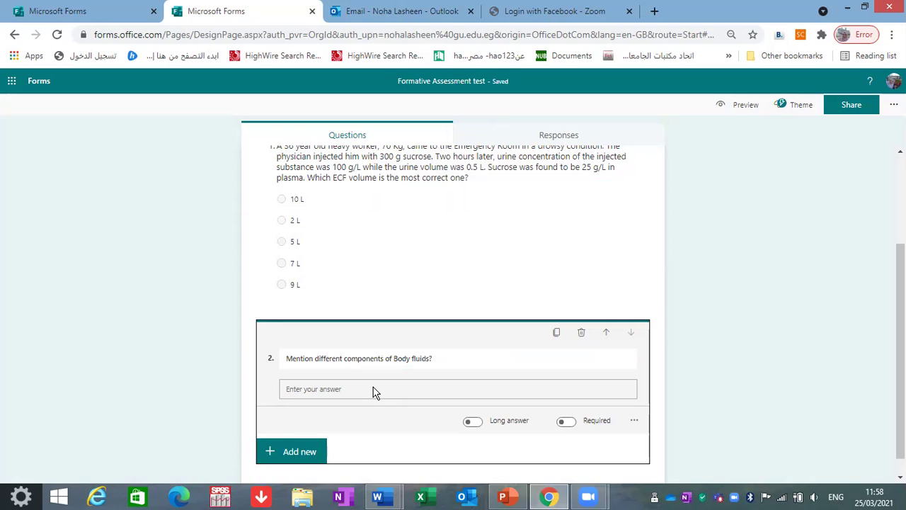
left_click(475, 423)
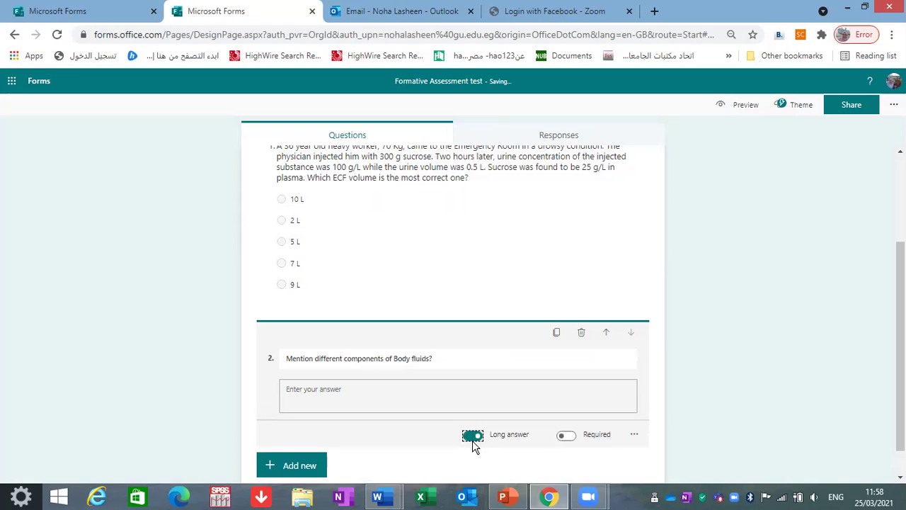
key("Escape")
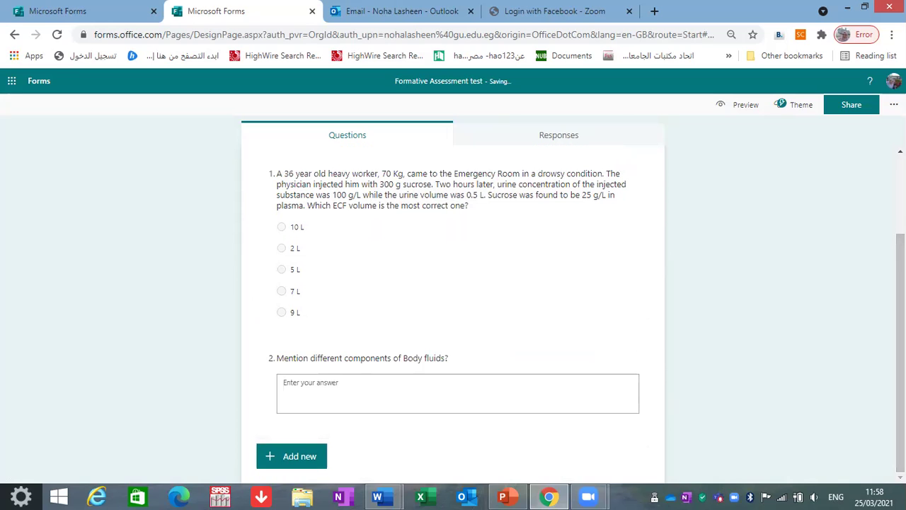
- Add a rating question asking 'What is your feedback about this mlweb?'
left_click(305, 458)
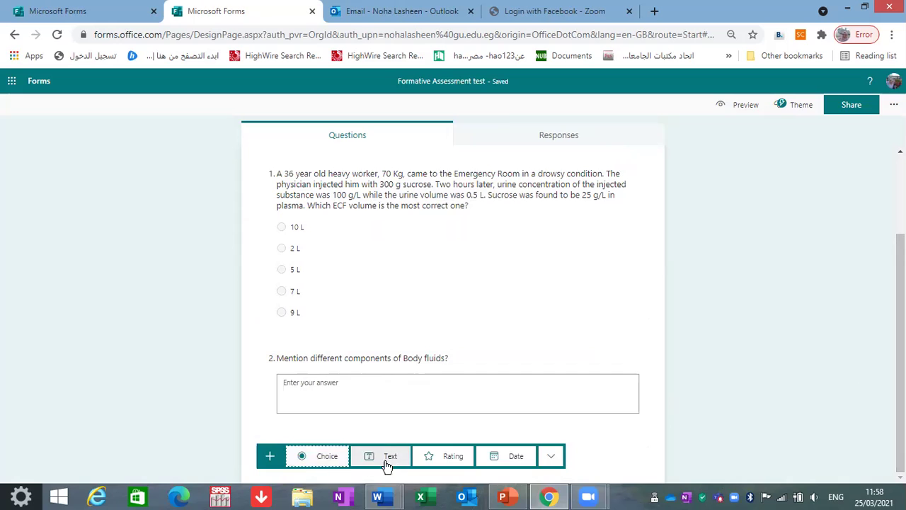
left_click(435, 457)
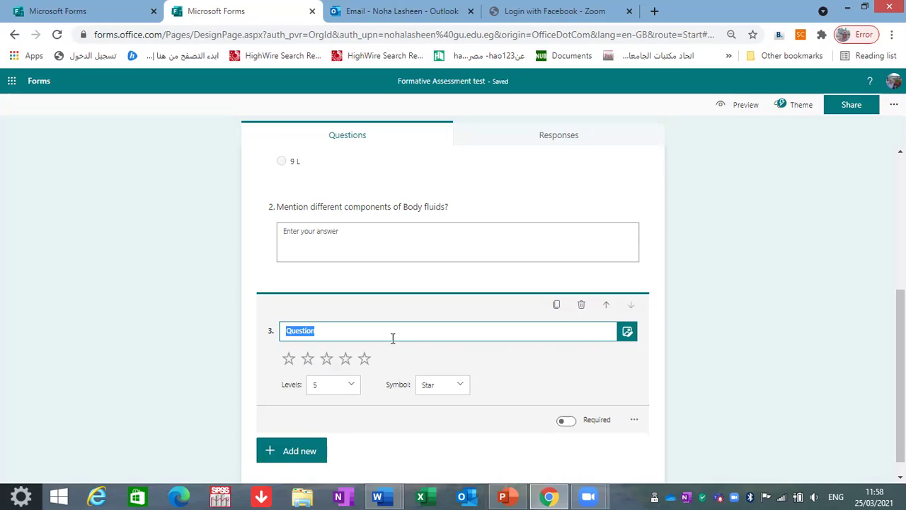
type("What")
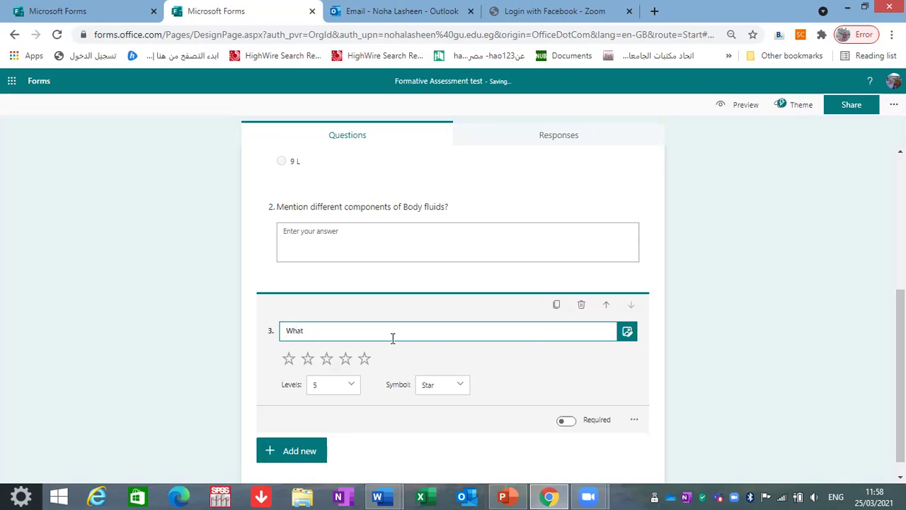
type(" is your ")
type("feedback about t")
type("his mlwe")
left_click(303, 459)
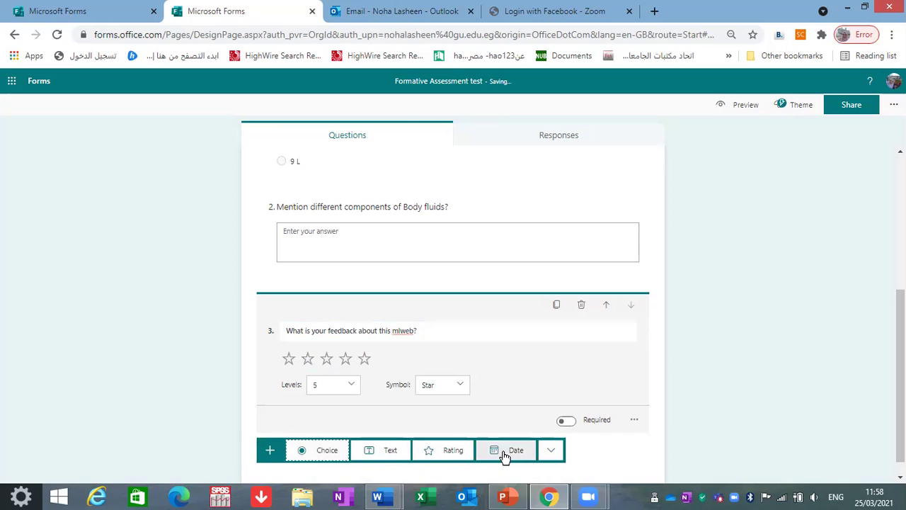
left_click(550, 453)
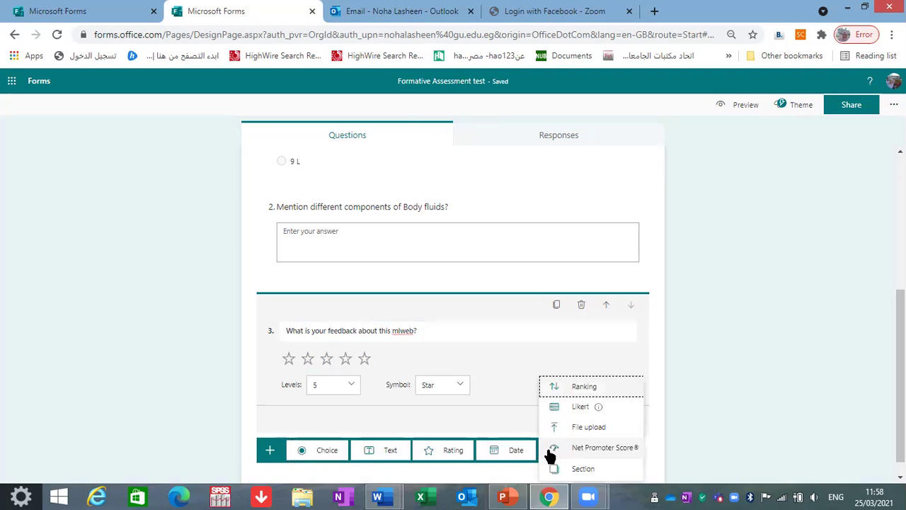
- Add a Likert question 'How did you find working in your team' with first columns Strongly Agree and Agree
left_click(567, 408)
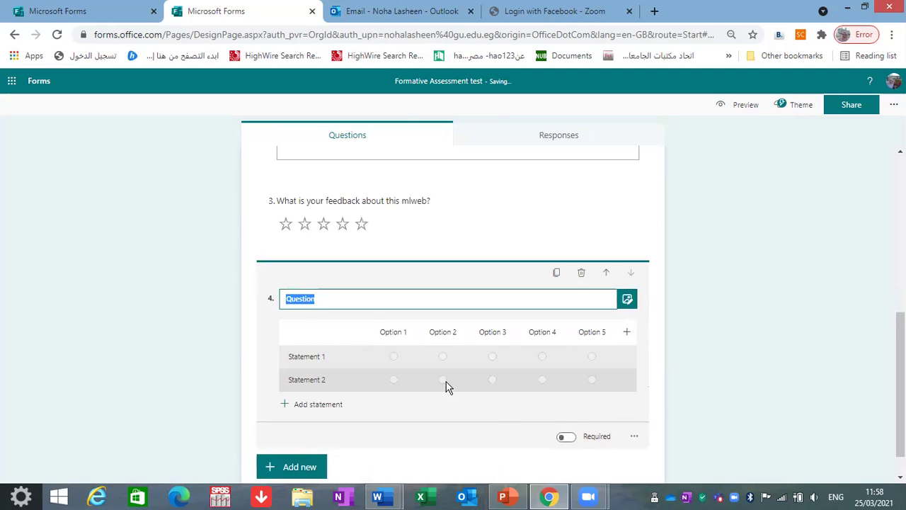
type("How did you f")
type("ind")
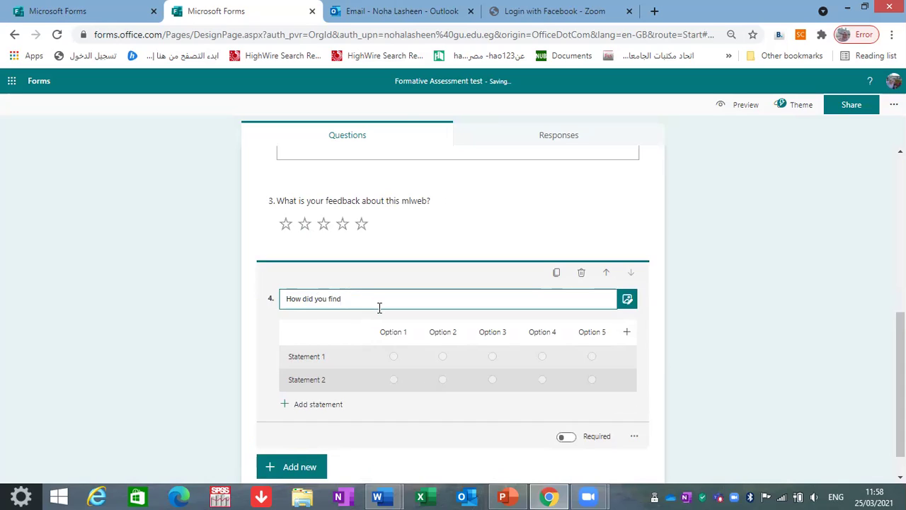
type(" working in your team?")
left_click(409, 332)
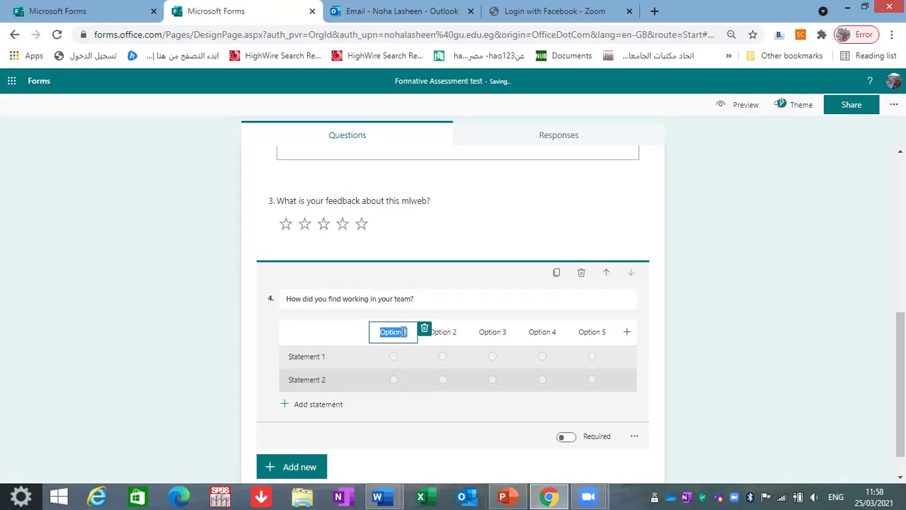
type("Strongly")
type(" Agree")
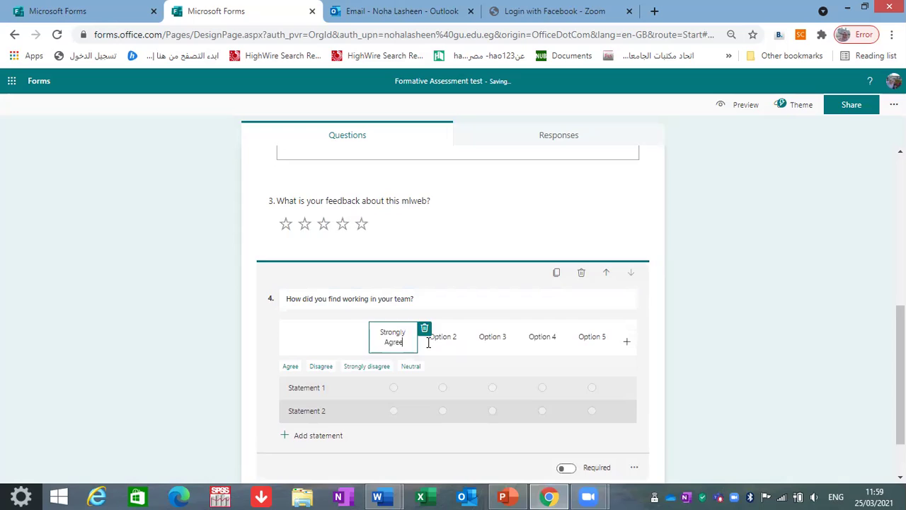
left_click(442, 337)
type("Agree")
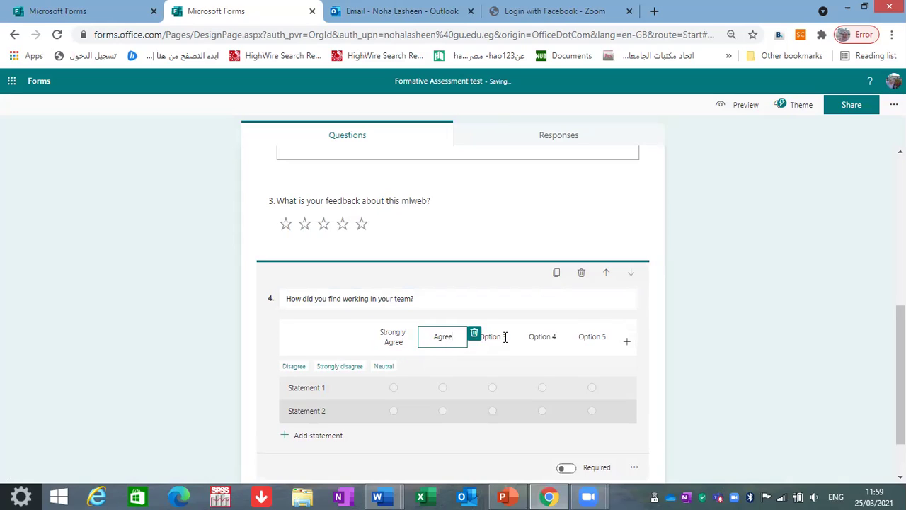
- Name the remaining Likert columns Neither agree or disagree, Disagree and Strongly disagree
left_click(502, 337)
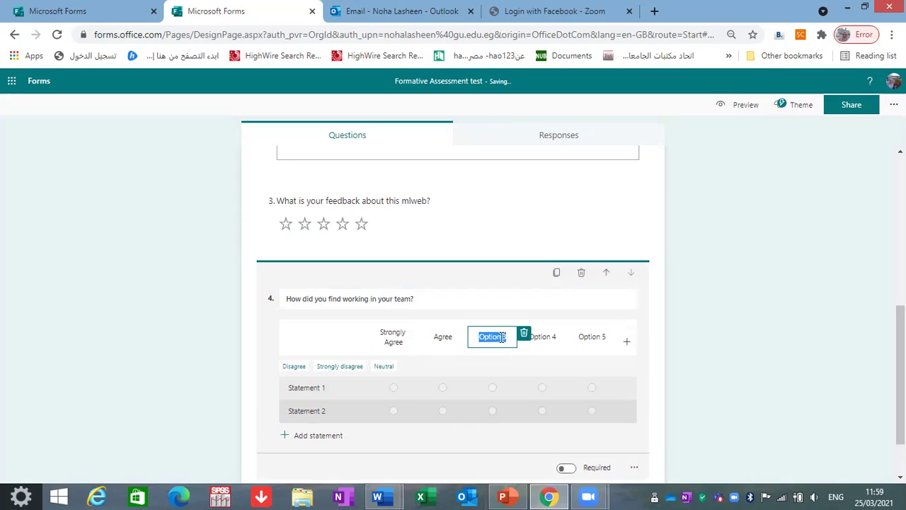
type("Neither agree o")
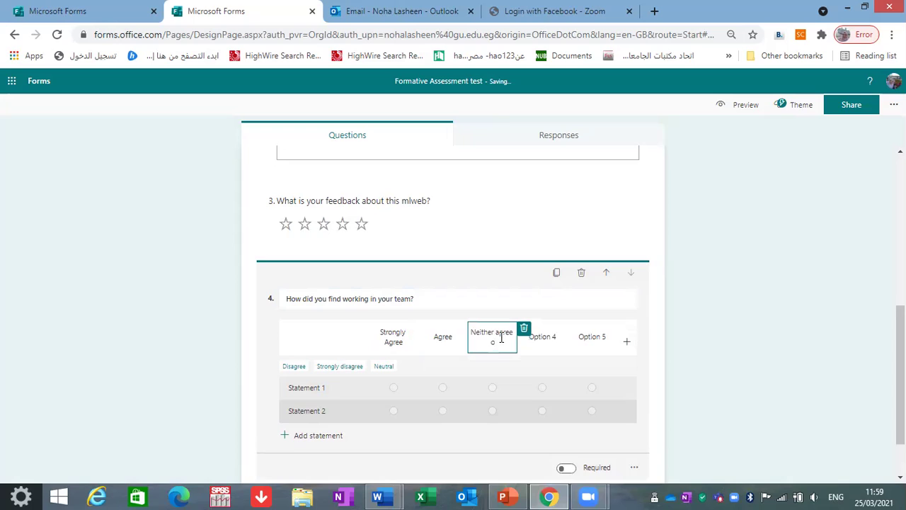
type("r disagree")
left_click(542, 338)
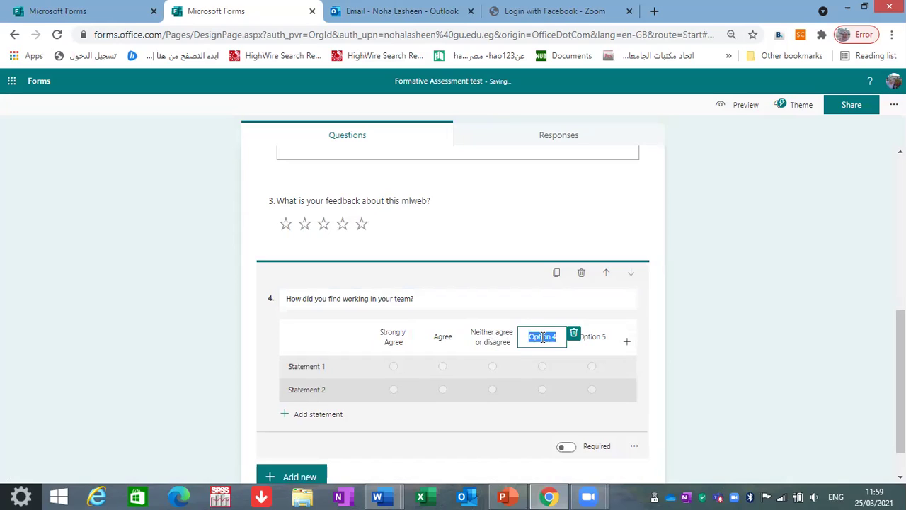
type("Disagree")
left_click(600, 335)
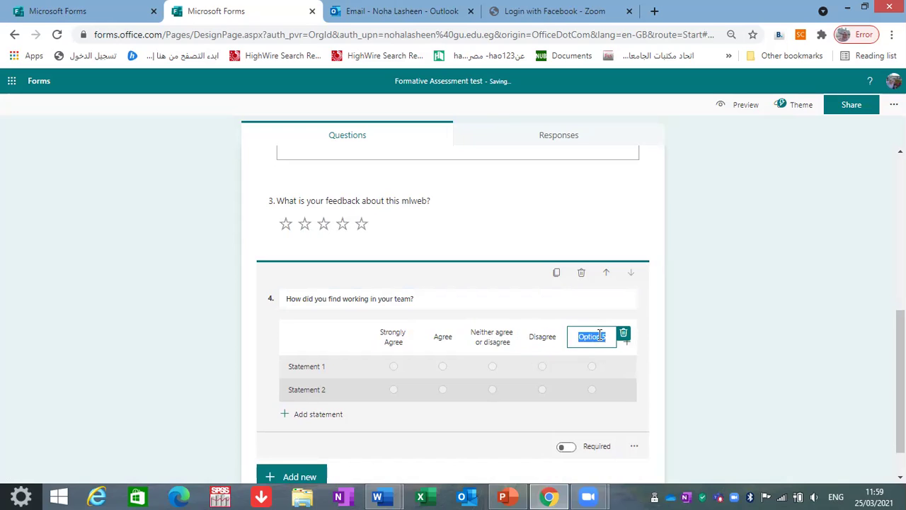
type("Strongly disagree")
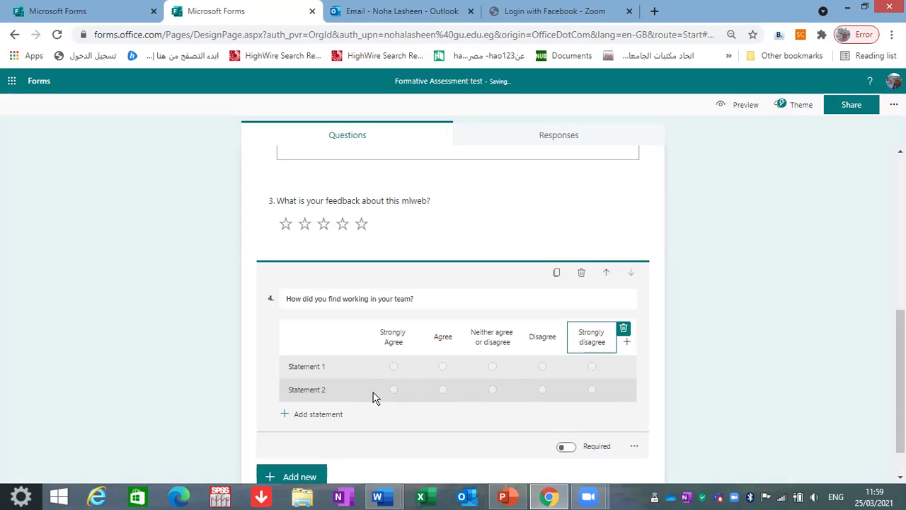
- Set statement 1 to 'Working in a team has improved my communication skills' and start statement 2 with 'it was challenging'
left_click(344, 370)
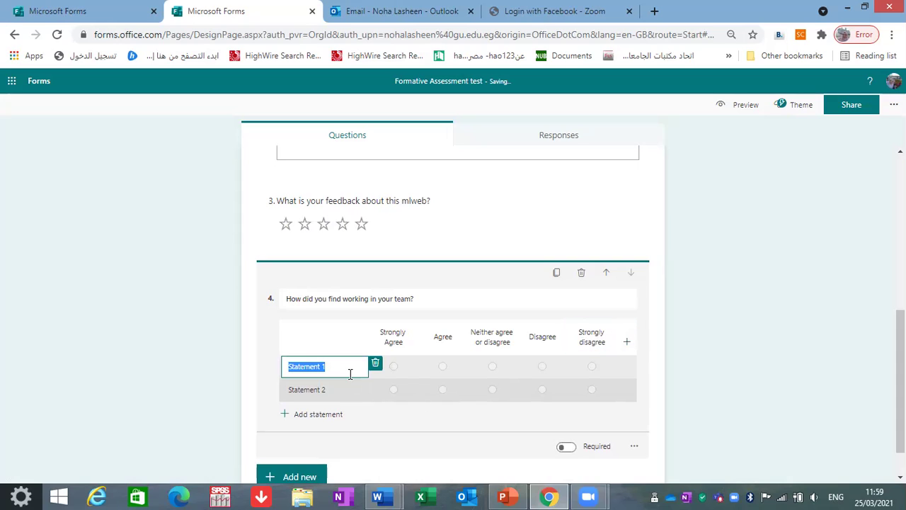
type("Working in a te")
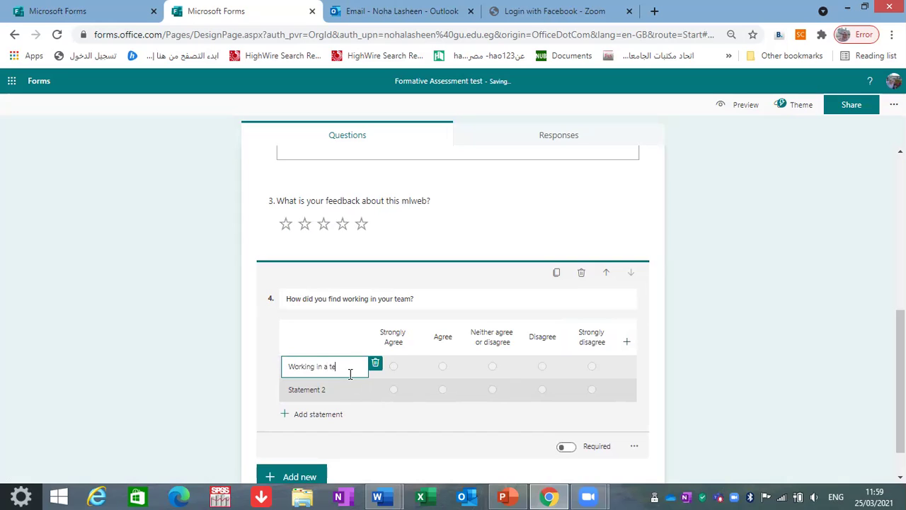
type("am be")
type("improved my commun")
type("icat")
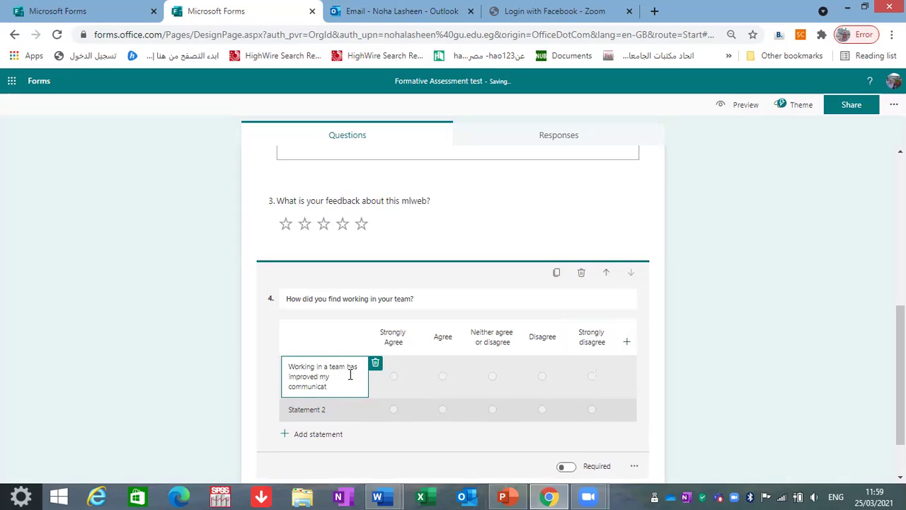
type("n skill")
type("s")
left_click(339, 409)
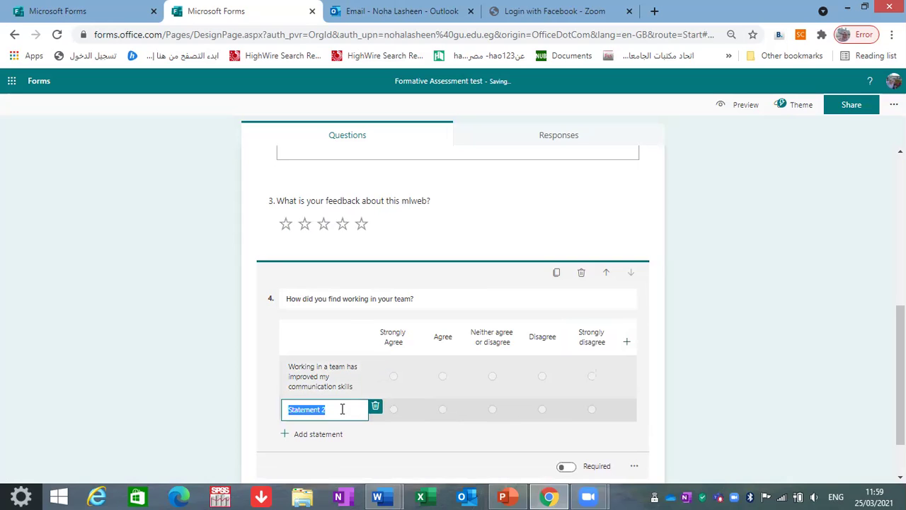
key("BackSpace")
type("it w")
type("as c#halleng")
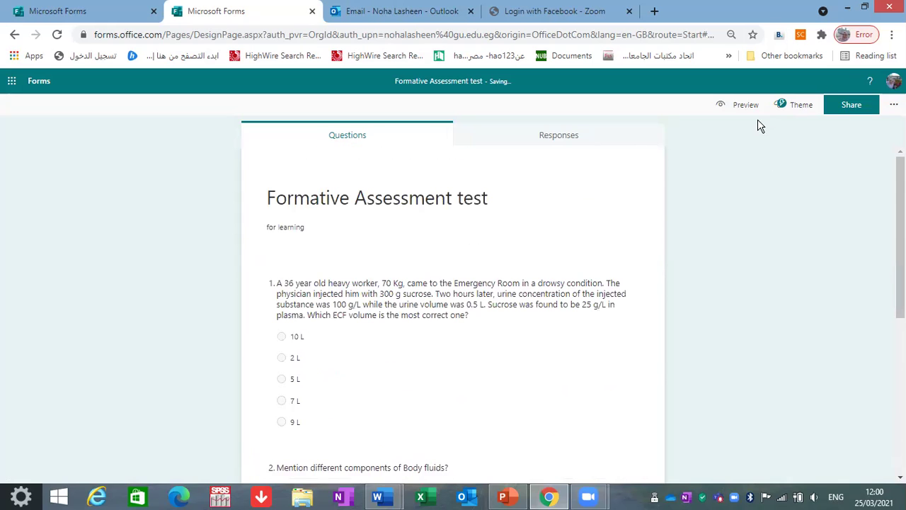
left_click(747, 107)
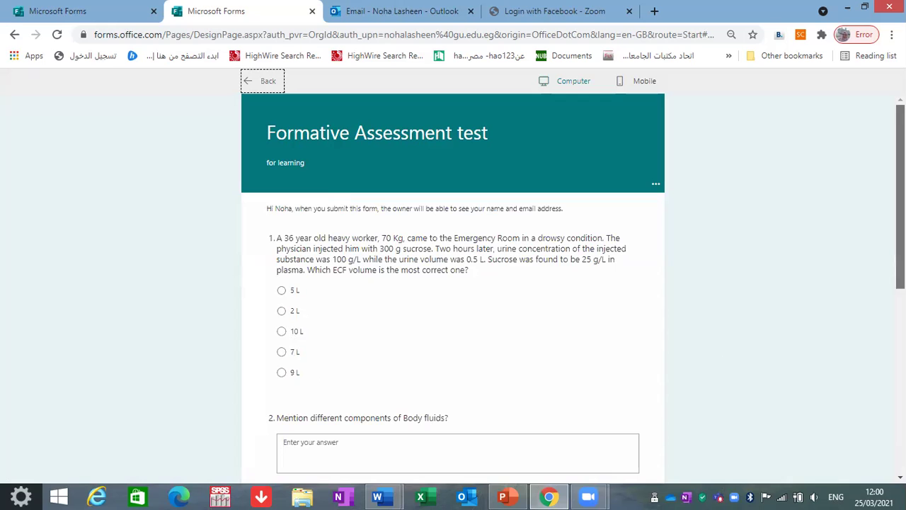
scroll(877, 269, "down", 3)
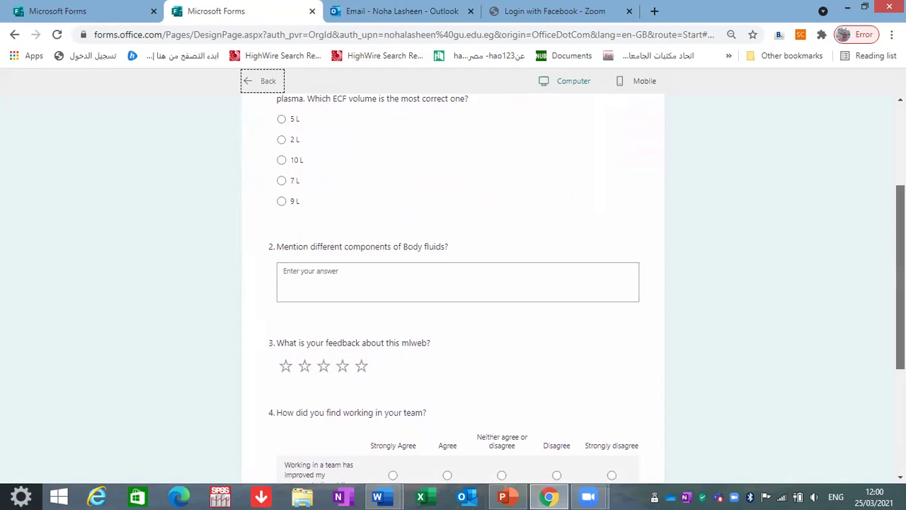
scroll(878, 340, "down", 2)
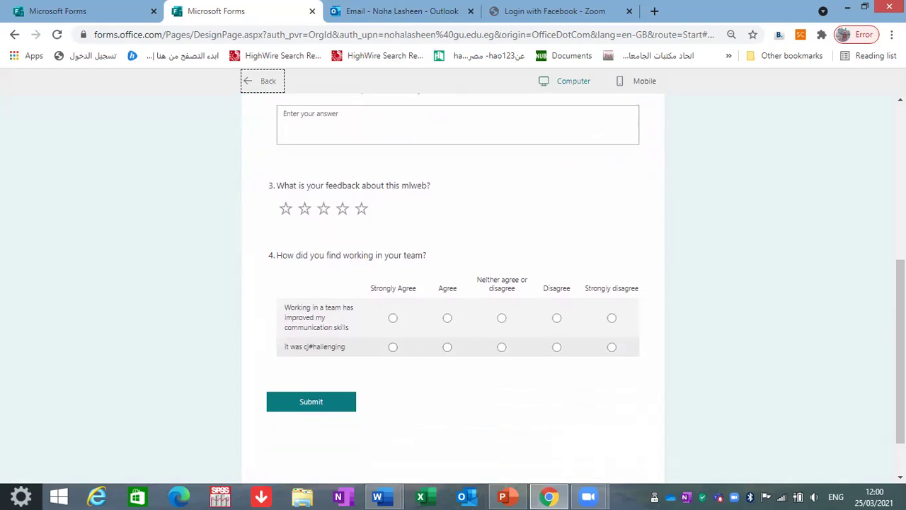
left_click_drag(899, 323, 900, 166)
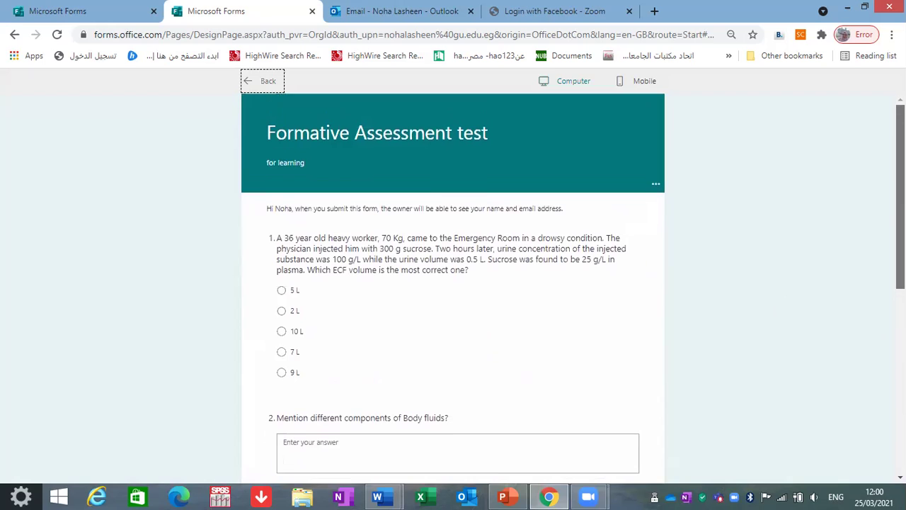
left_click(250, 82)
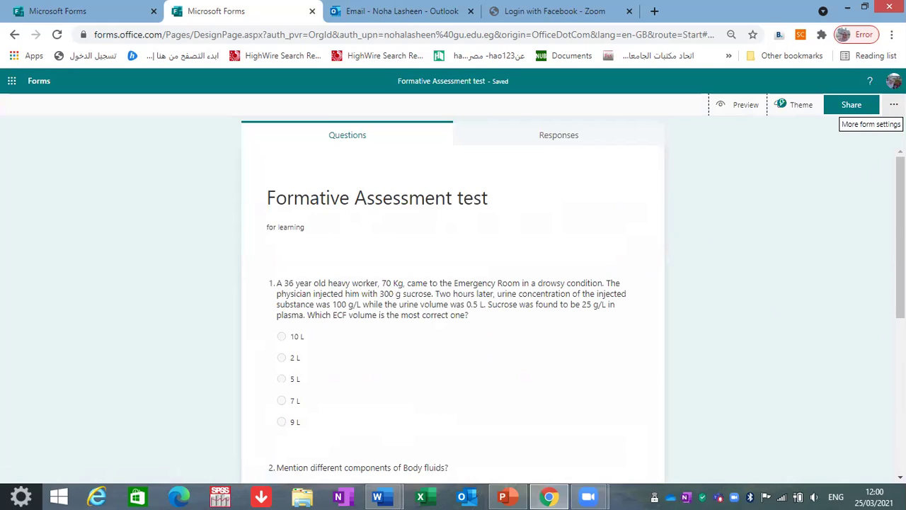
- In the form's Settings, limit responses to people in my organisation and record their names
left_click(894, 104)
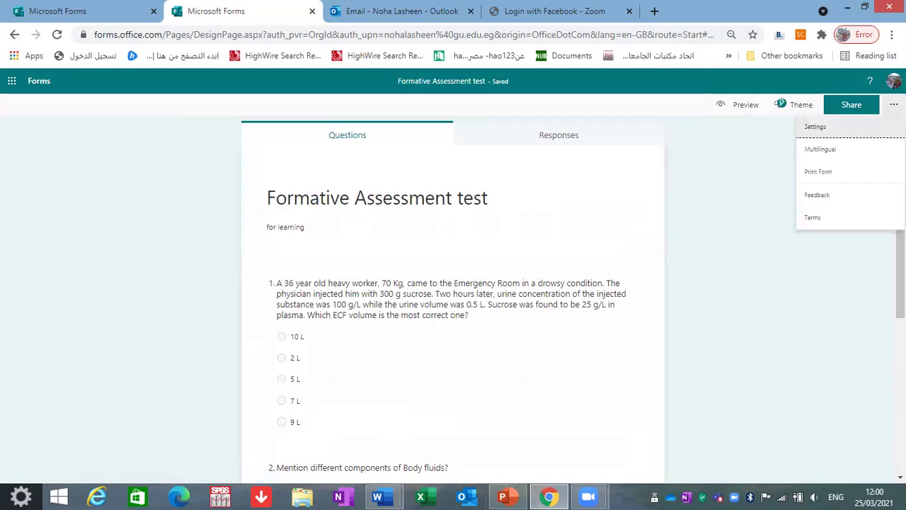
left_click(859, 120)
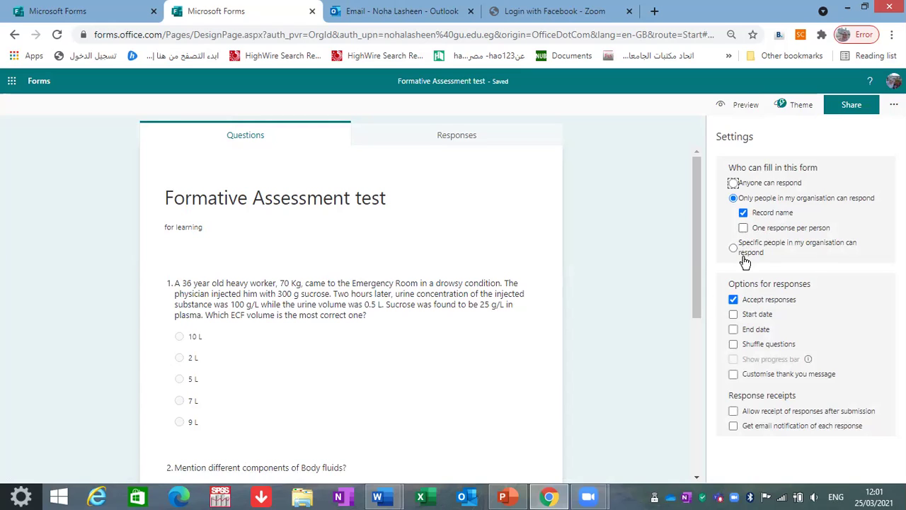
left_click(733, 248)
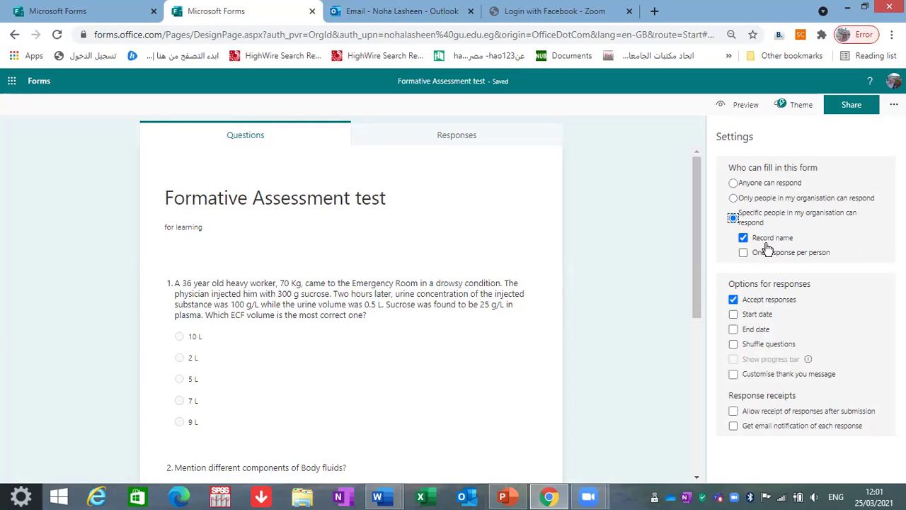
left_click(733, 199)
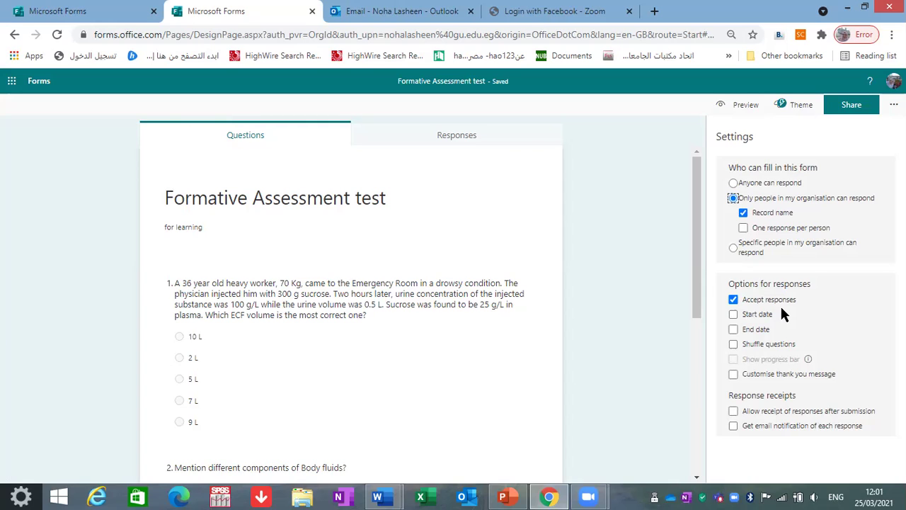
- Set responses to open 27/03/2021 at 13:00 and close that day at 13:15
left_click(750, 316)
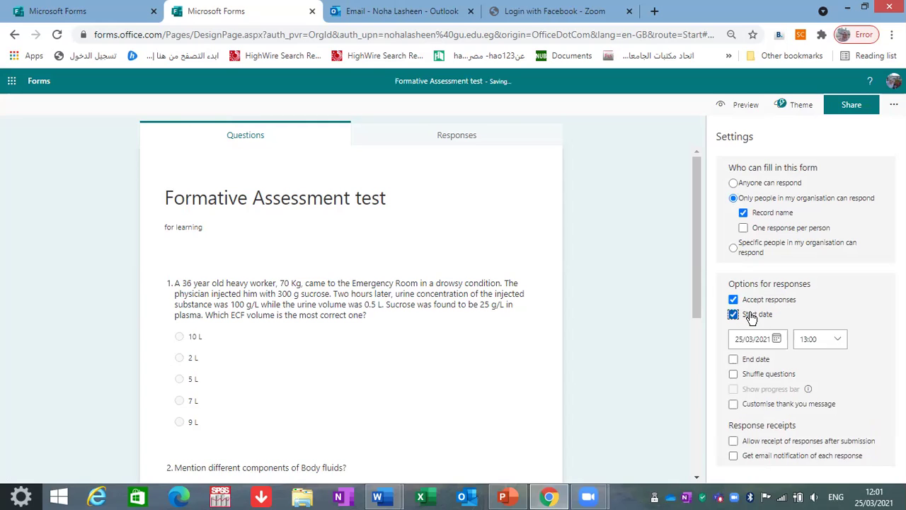
left_click(777, 339)
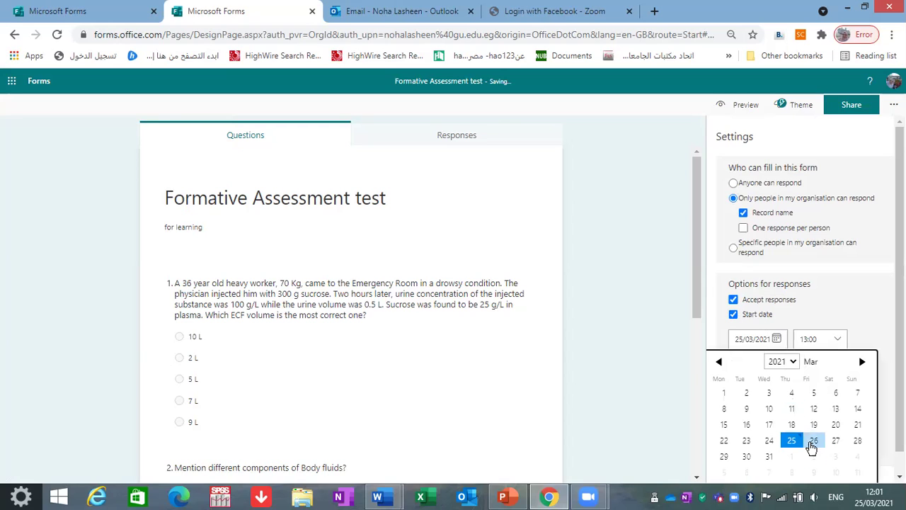
left_click(836, 440)
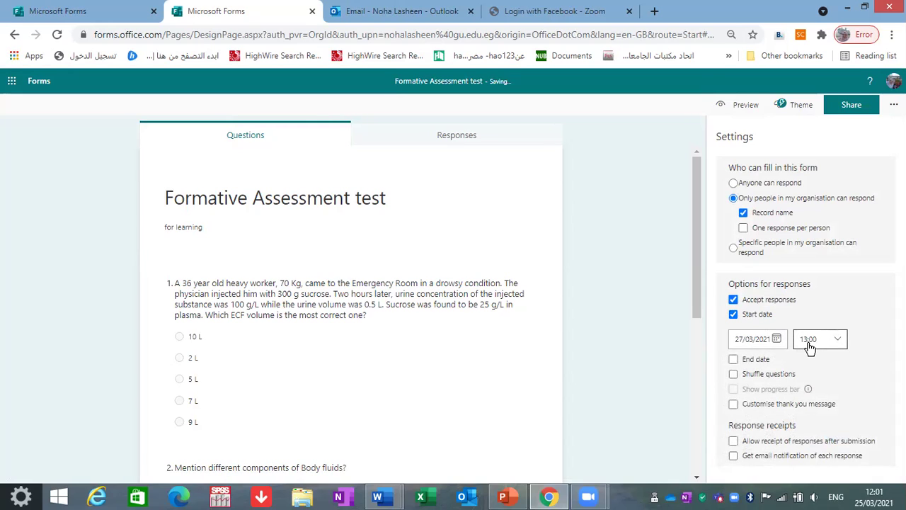
left_click(749, 360)
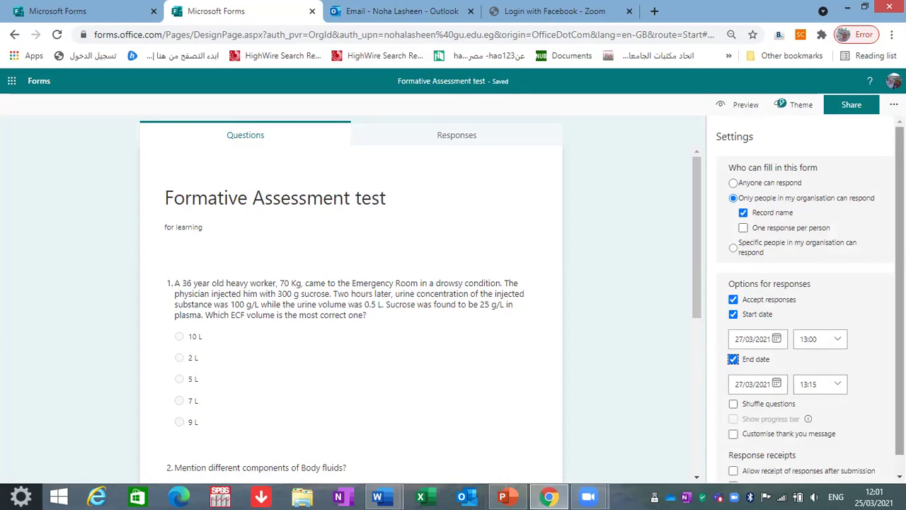
- Turn on Shuffle questions for all questions
scroll(778, 396, "down", 1)
left_click(733, 386)
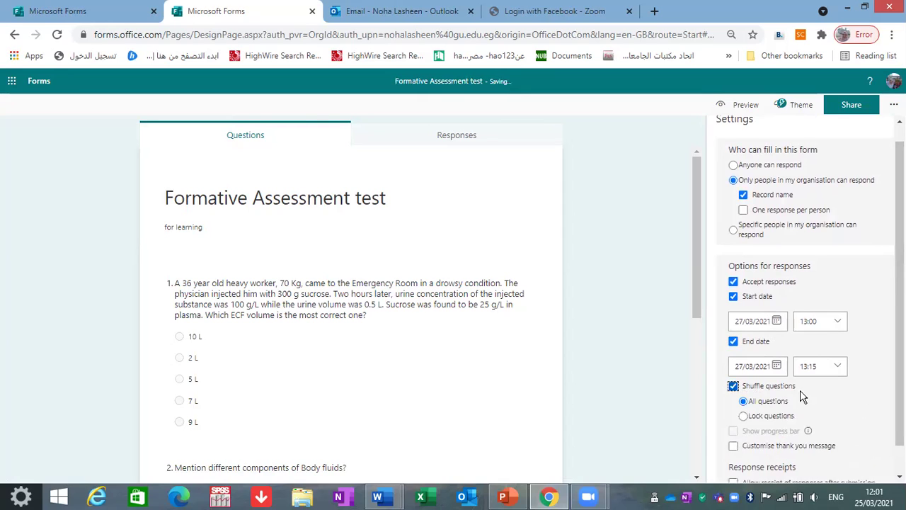
scroll(778, 354, "down", 1)
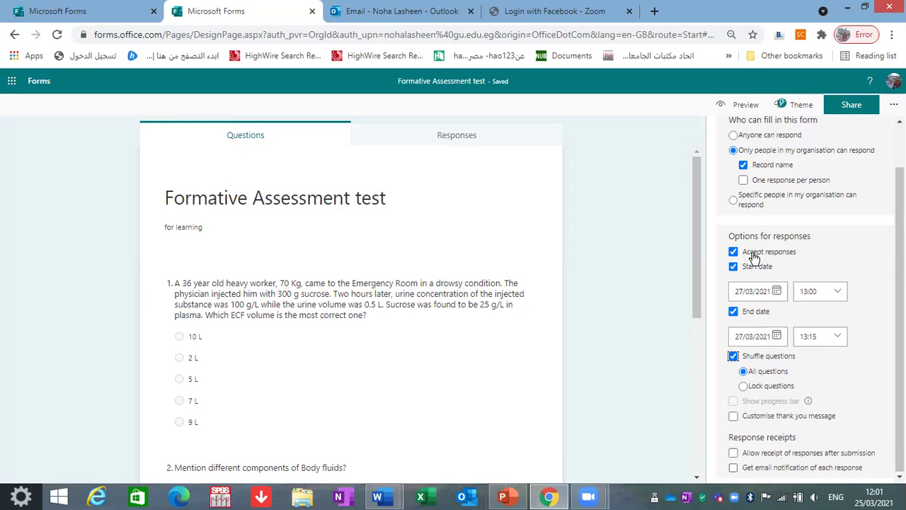
- Copy the form's response link and generate a view-and-edit collaboration link for work accounts
left_click(852, 108)
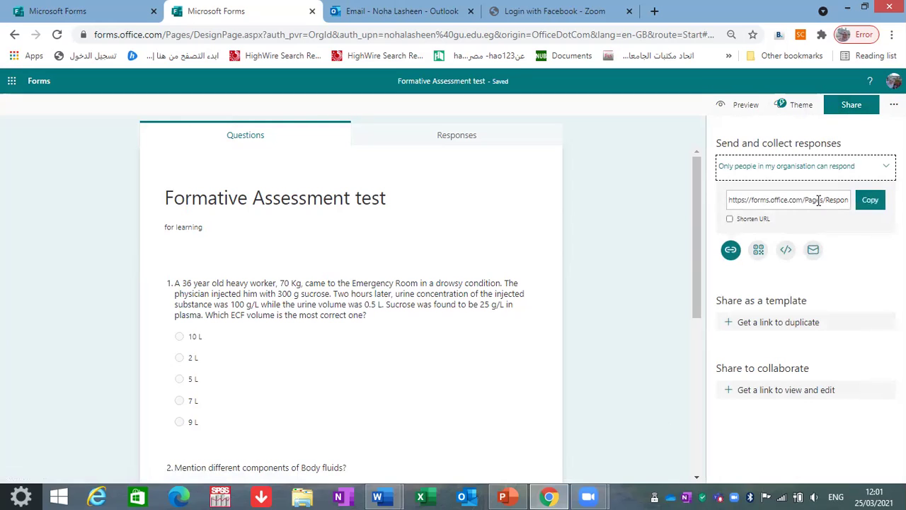
left_click(870, 201)
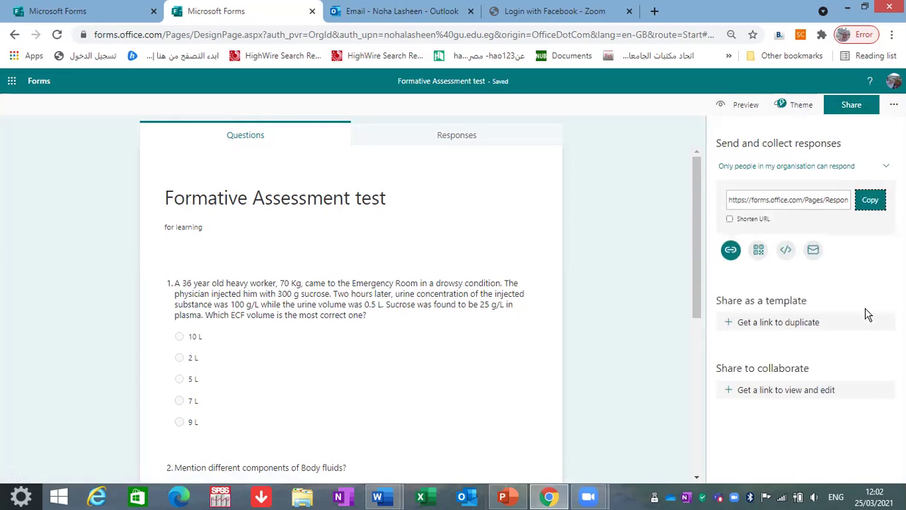
left_click(791, 391)
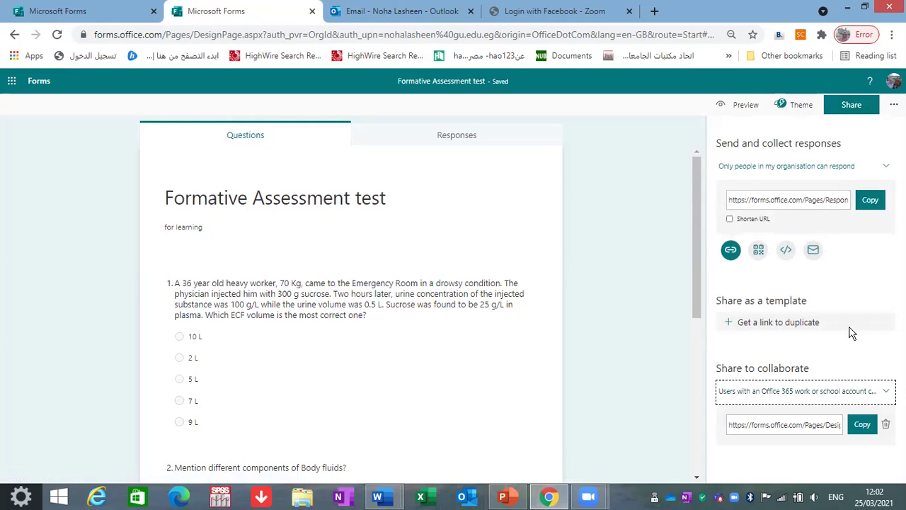
left_click(647, 269)
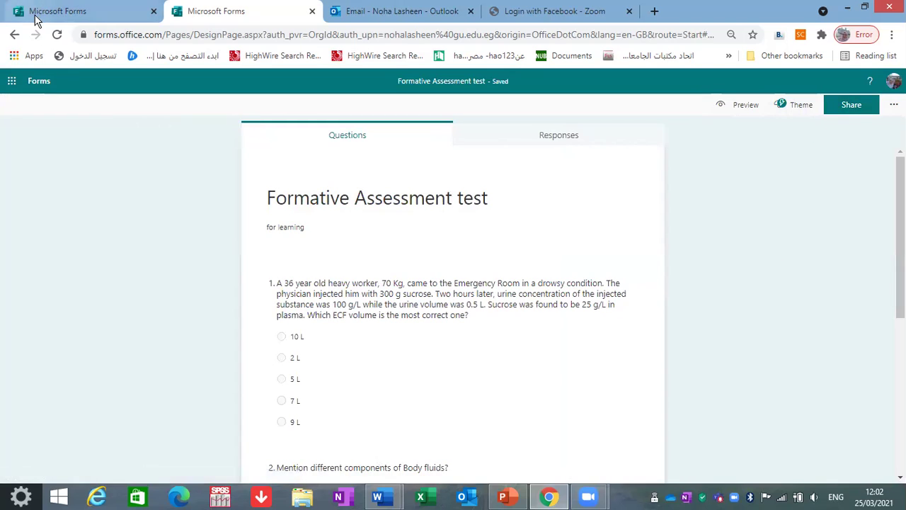
- Review the 78-response summary of the Student Satisfaction about Physiology Project (BMS131) form
left_click(41, 15)
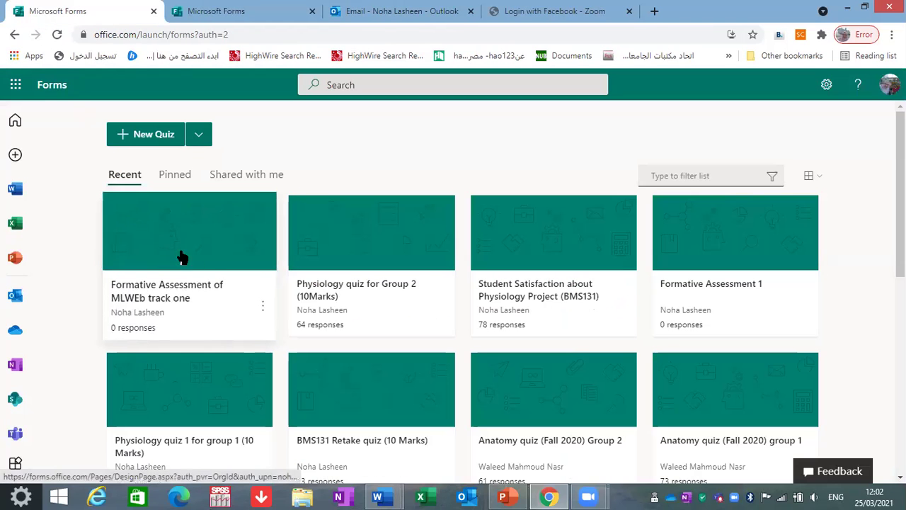
left_click(572, 307)
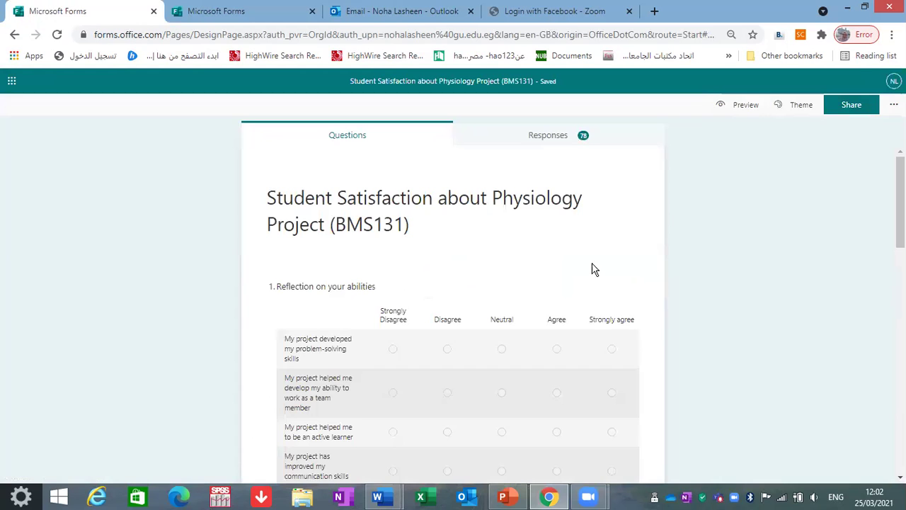
left_click(558, 137)
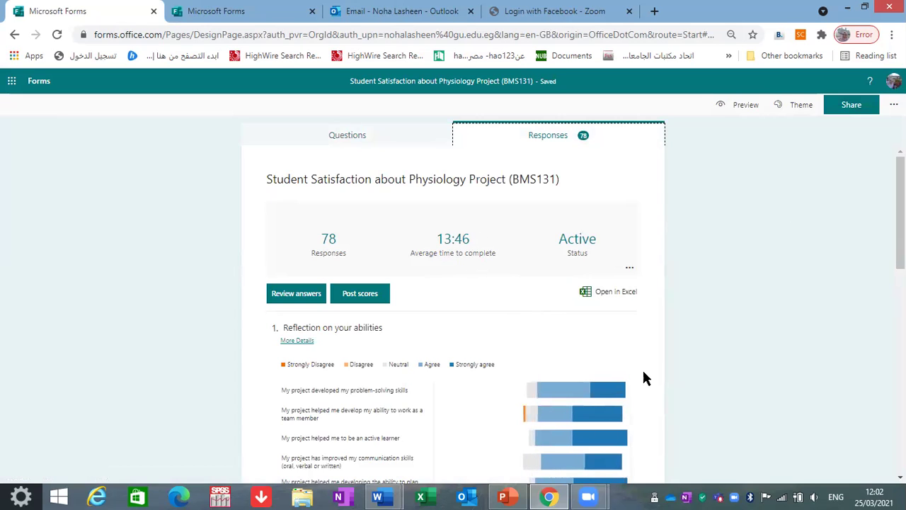
left_click_drag(901, 212, 900, 276)
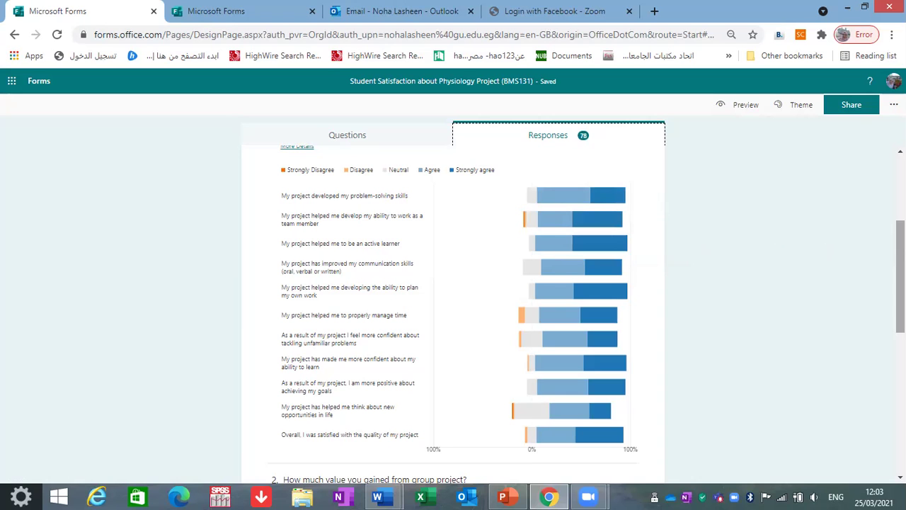
left_click_drag(901, 276, 901, 365)
scroll(884, 414, "down", 2)
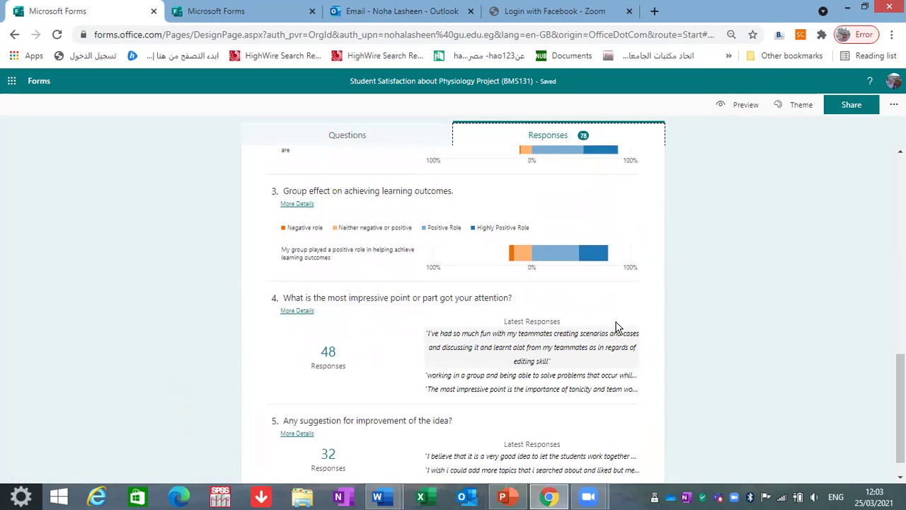
- Close the Formative Assessment test tab and go to the Forms home page
scroll(898, 396, "up", 1)
scroll(340, 177, "up", 6)
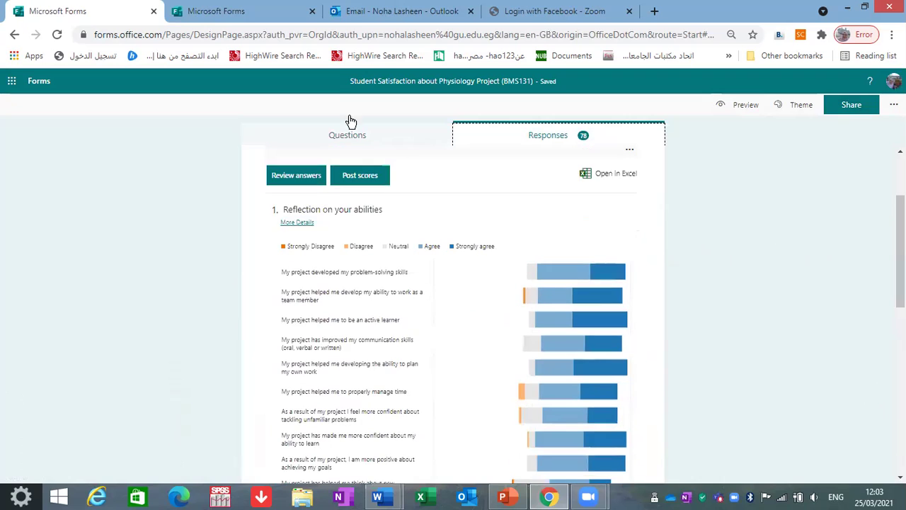
left_click(313, 11)
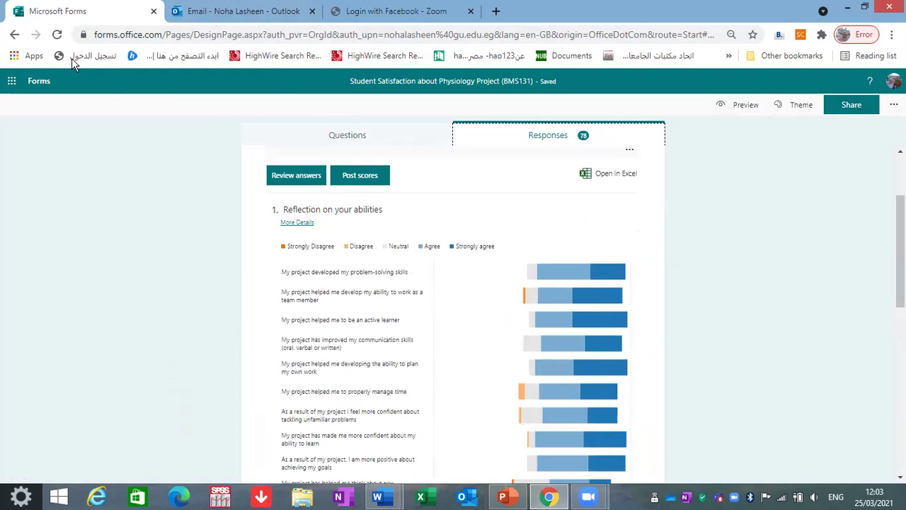
left_click(12, 84)
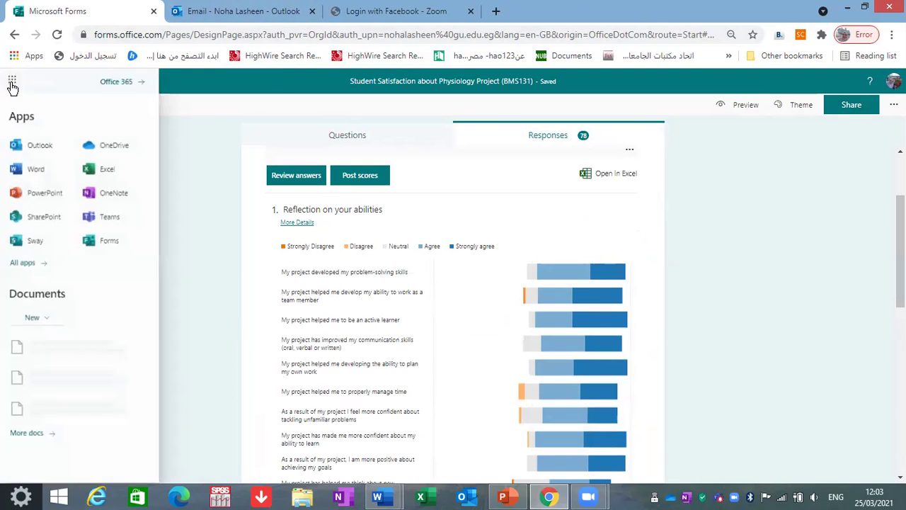
left_click(108, 242)
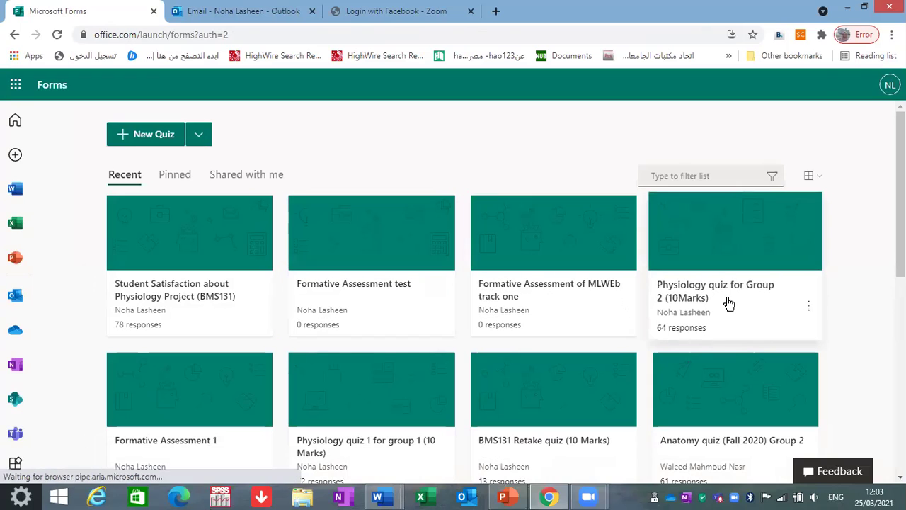
- Review the Physiology quiz for Group 2 (10Marks) results: 64 responses, 8.3 average score
left_click(725, 300)
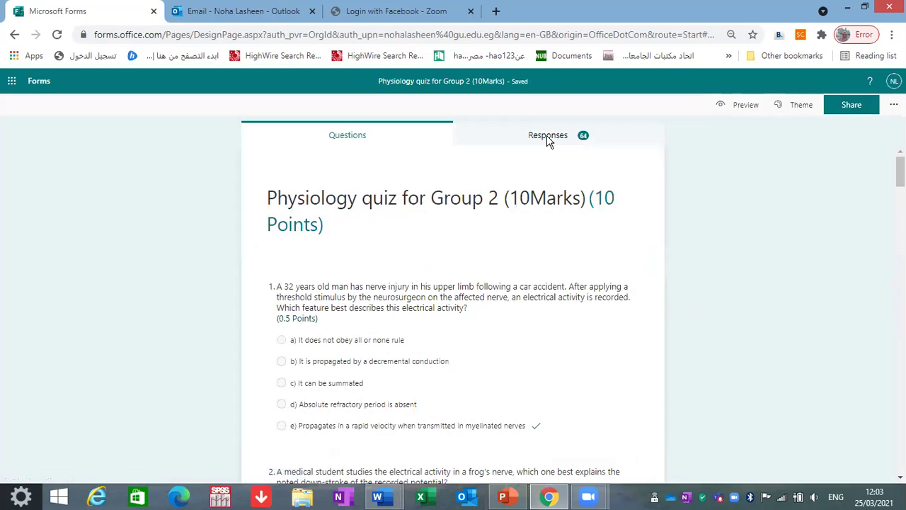
left_click(549, 139)
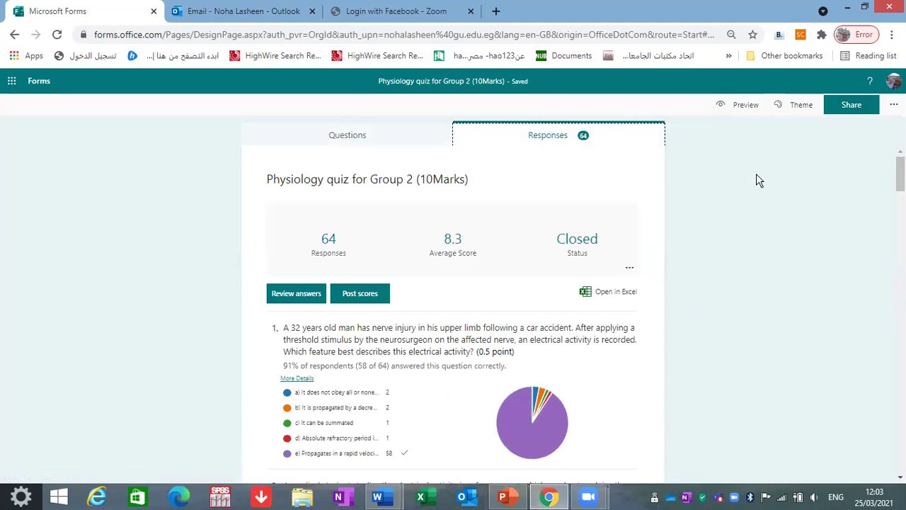
scroll(453, 319, "down", 3)
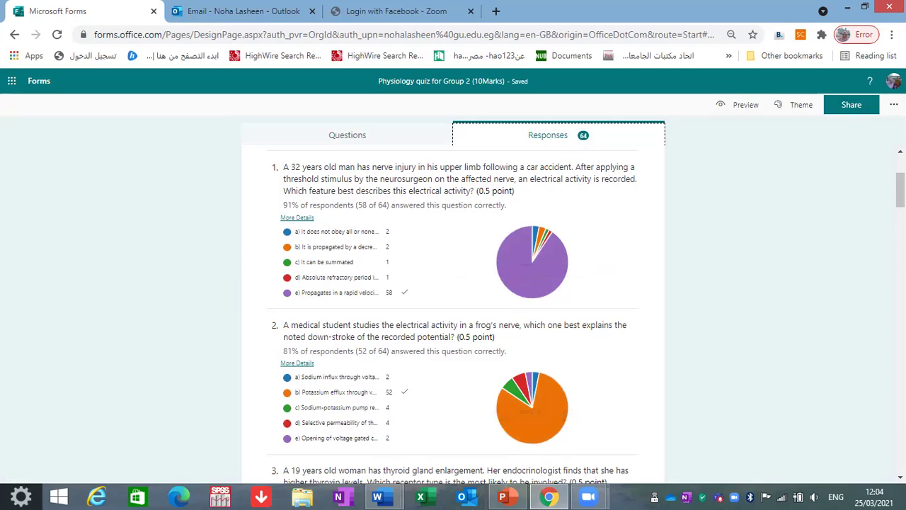
scroll(453, 318, "down", 3)
scroll(453, 319, "down", 3)
scroll(453, 319, "down", 2)
scroll(884, 283, "down", 2)
scroll(885, 283, "down", 2)
scroll(881, 298, "down", 2)
scroll(881, 298, "down", 1)
scroll(882, 304, "down", 1)
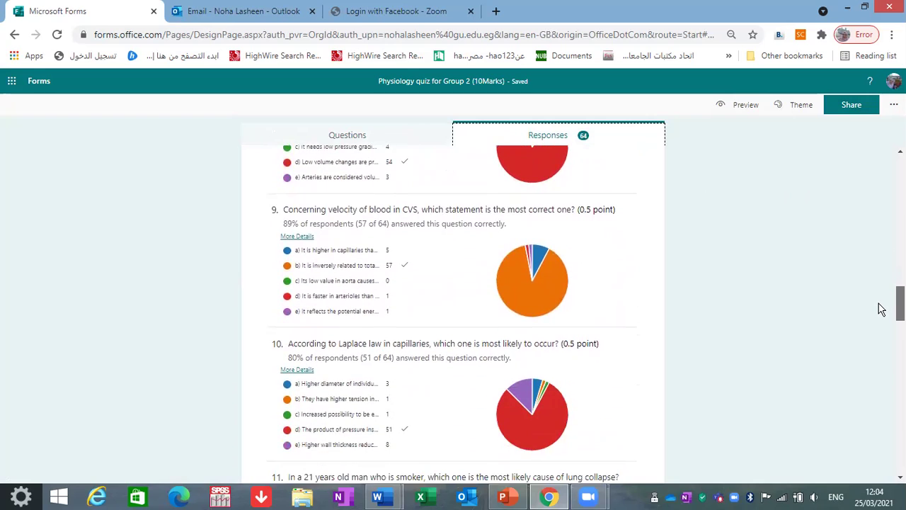
scroll(881, 309, "down", 1)
scroll(881, 325, "down", 1)
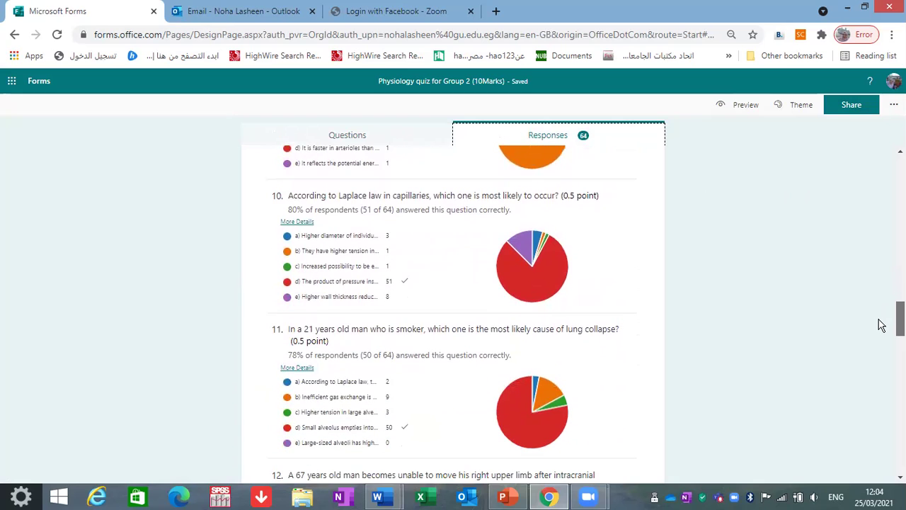
scroll(881, 325, "down", 1)
scroll(882, 327, "down", 1)
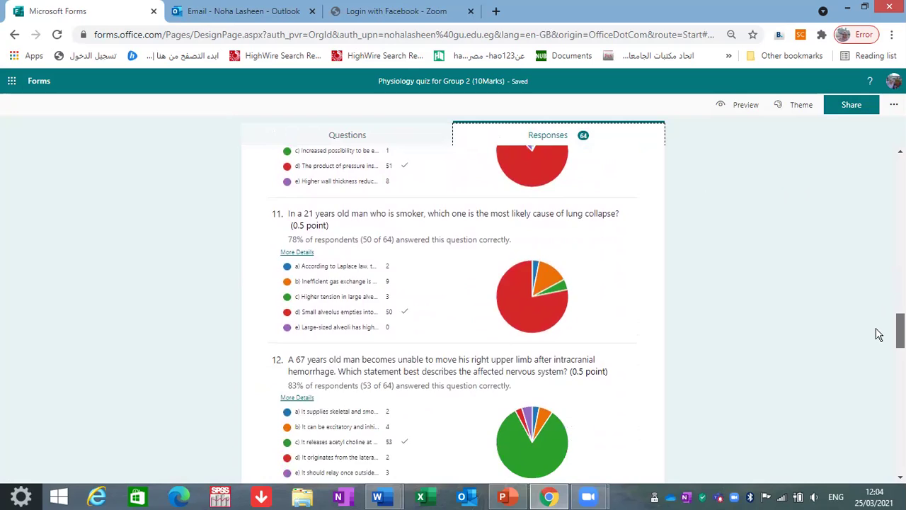
scroll(874, 269, "up", 12)
scroll(868, 220, "up", 8)
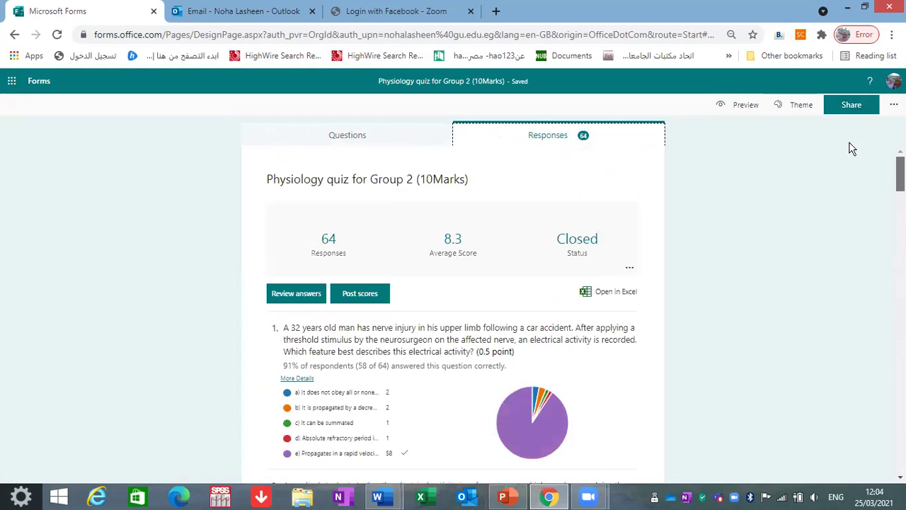
- Export the Group 2 quiz responses with Open in Excel and open the downloaded workbook
left_click(607, 290)
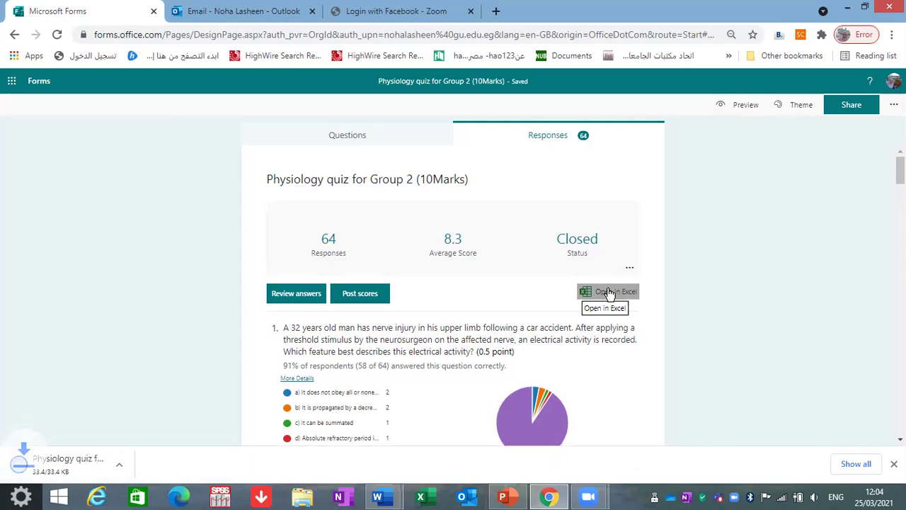
left_click(141, 463)
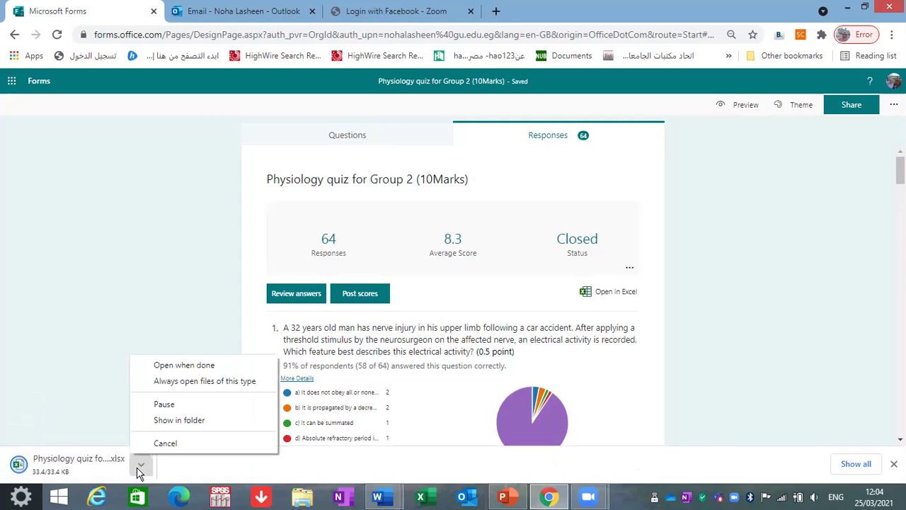
left_click(183, 365)
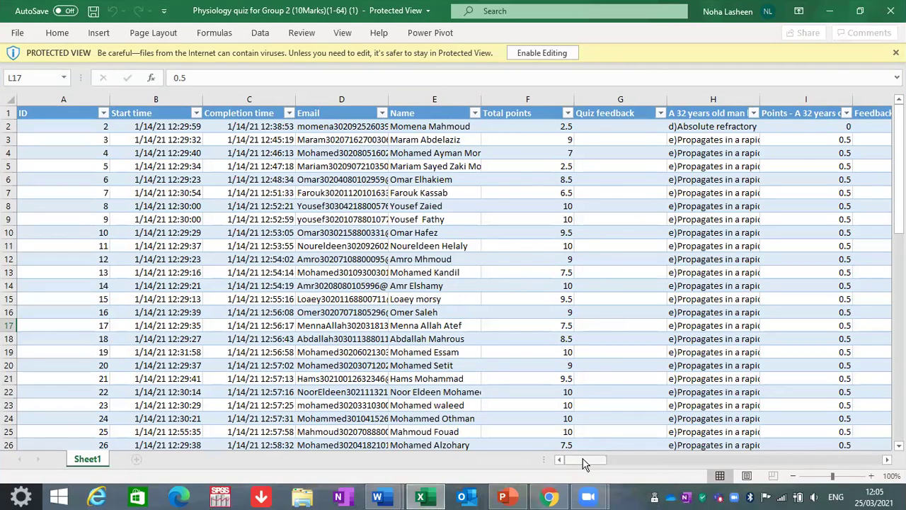
left_click_drag(584, 463, 601, 465)
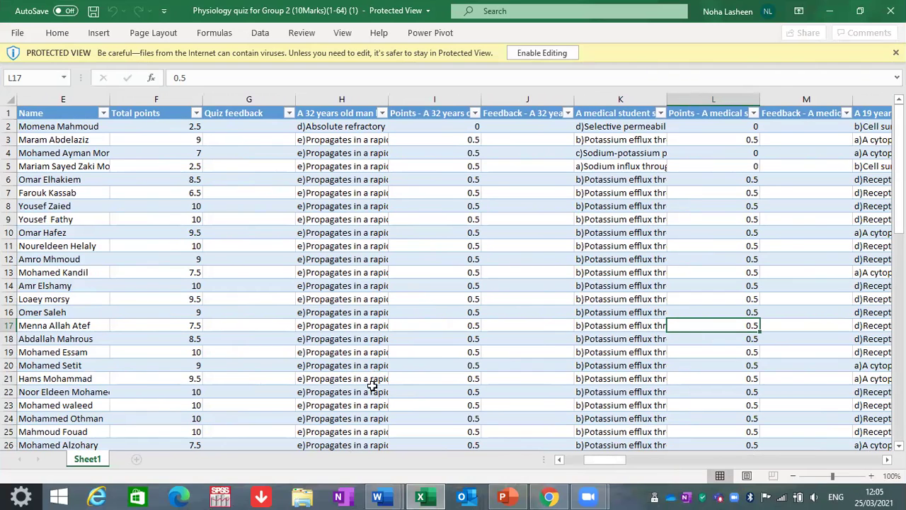
mouse_move(607, 459)
left_mouse_down()
mouse_move(597, 461)
mouse_move(609, 461)
left_mouse_up()
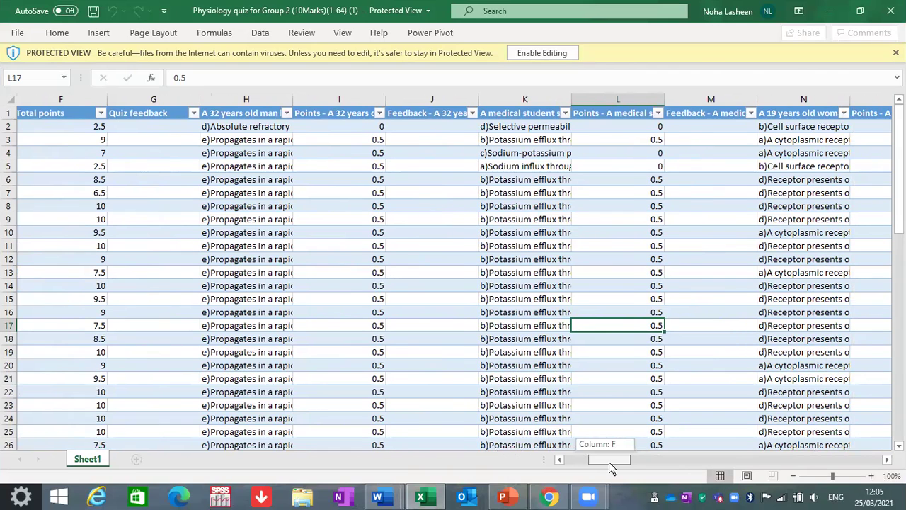
left_click_drag(609, 464, 610, 464)
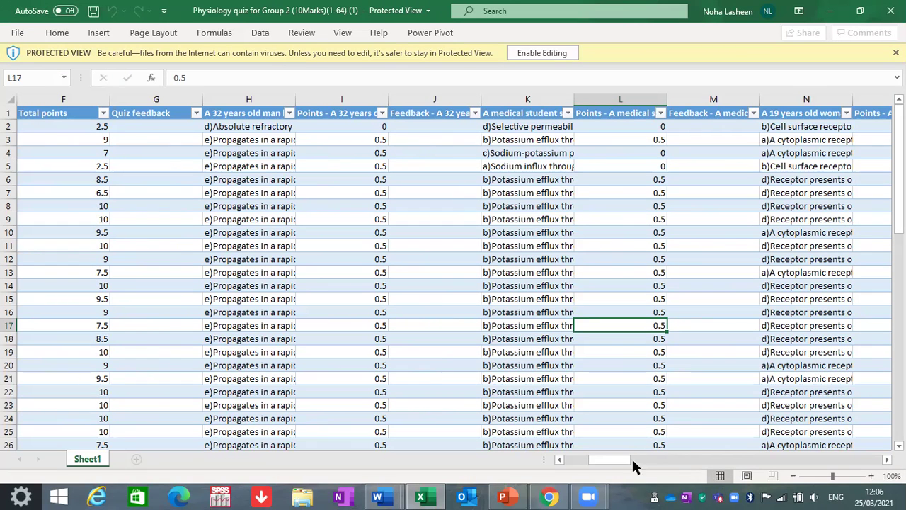
left_click_drag(623, 463, 654, 460)
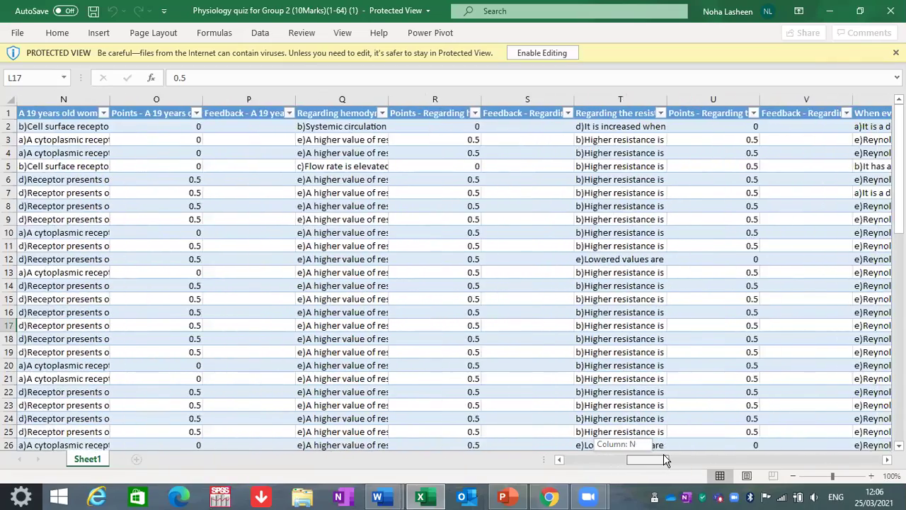
left_click_drag(654, 461, 673, 460)
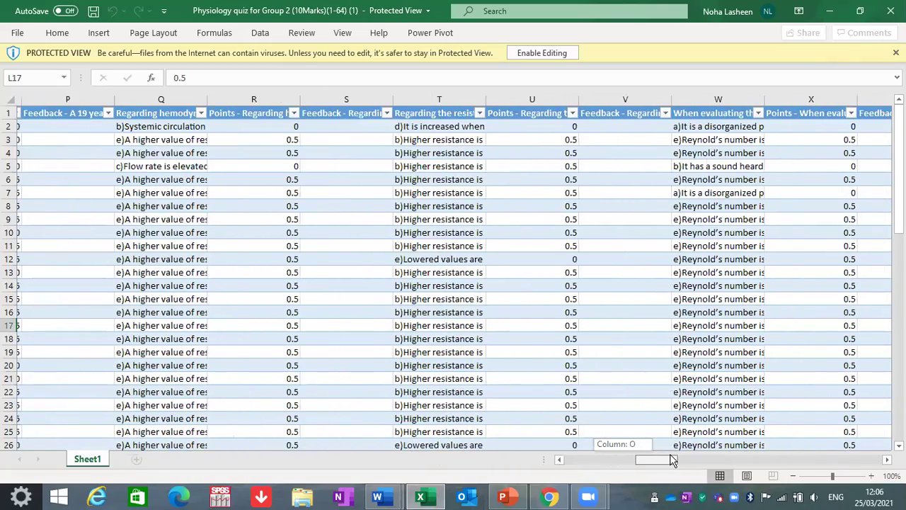
- Switch from Excel back to the Group 2 quiz responses summary in Chrome
left_click_drag(672, 460, 671, 460)
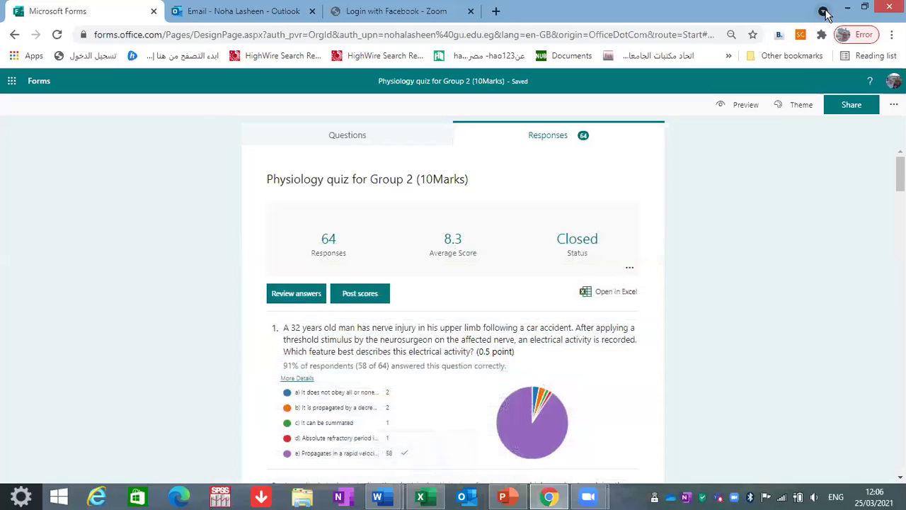